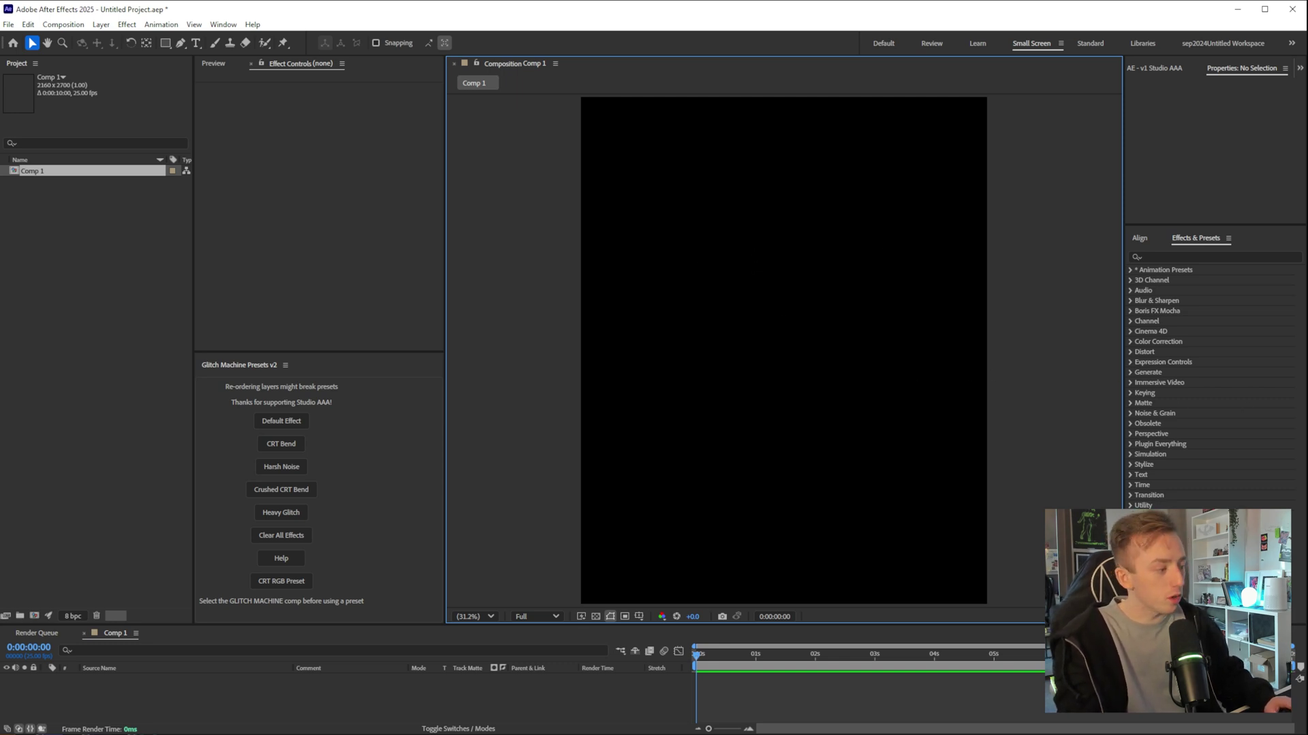
# Step: Add the helmet and reaching-hands photos to Comp 1, scaling each to fill the frame (hands at 81%)
pyautogui.moveTo(926, 351); pyautogui.dragTo(788, 277)
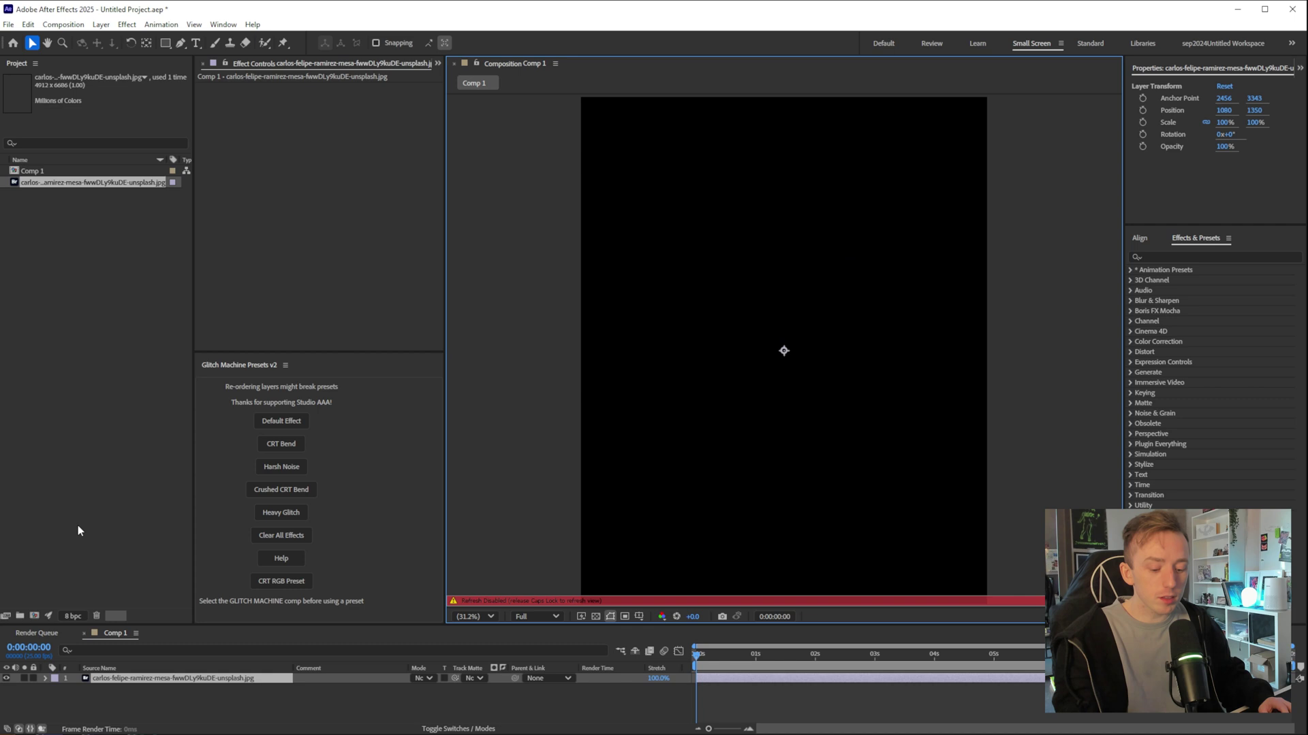
pyautogui.moveTo(1189, 131); pyautogui.dragTo(1216, 131)
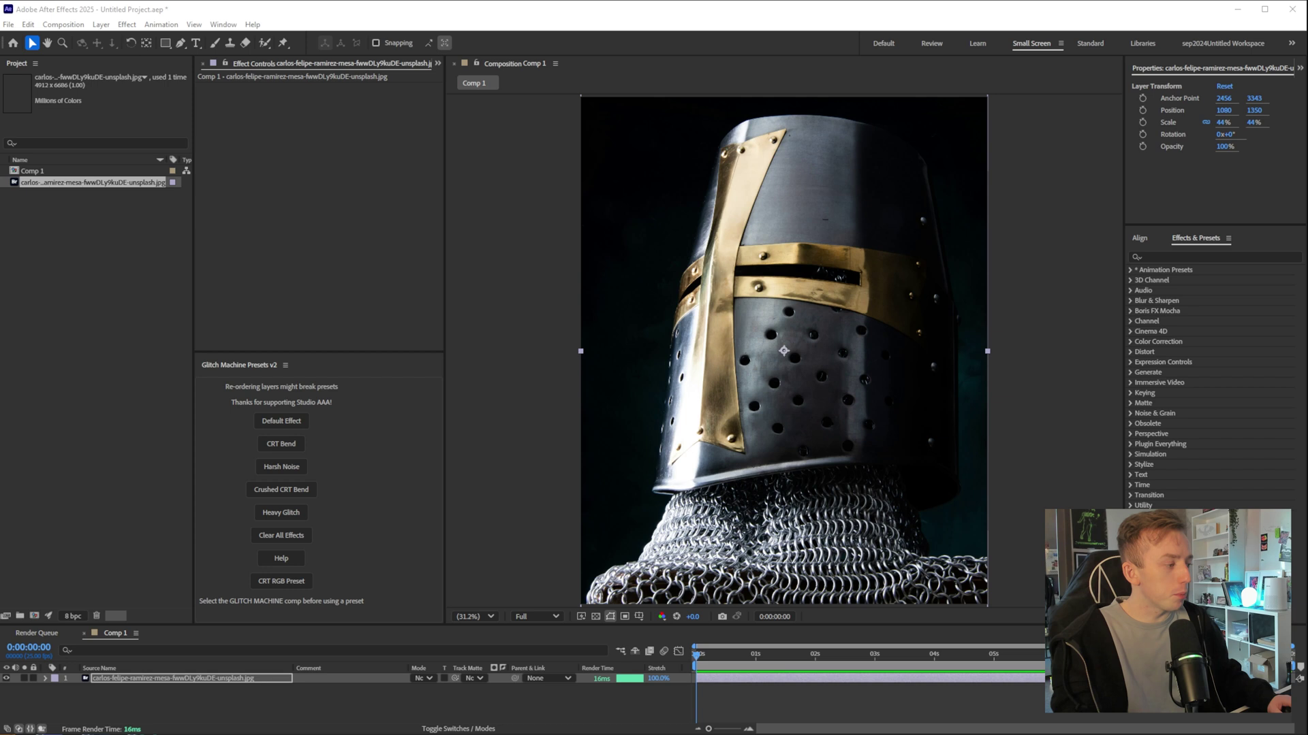
pyautogui.moveTo(784, 341); pyautogui.dragTo(784, 351)
pyautogui.moveTo(1198, 123); pyautogui.dragTo(1243, 110)
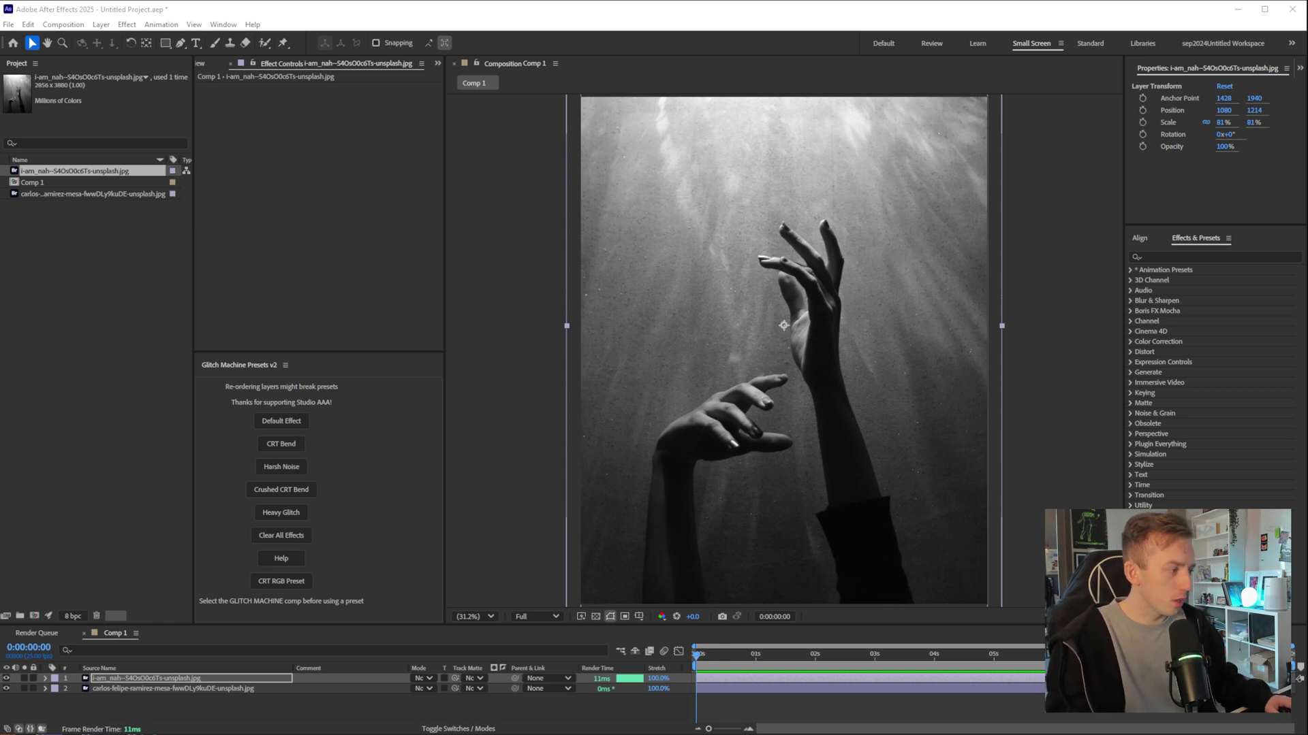
# Step: Add the skull photo as the top layer and enlarge the layer timeline
pyautogui.moveTo(783, 341); pyautogui.dragTo(783, 351)
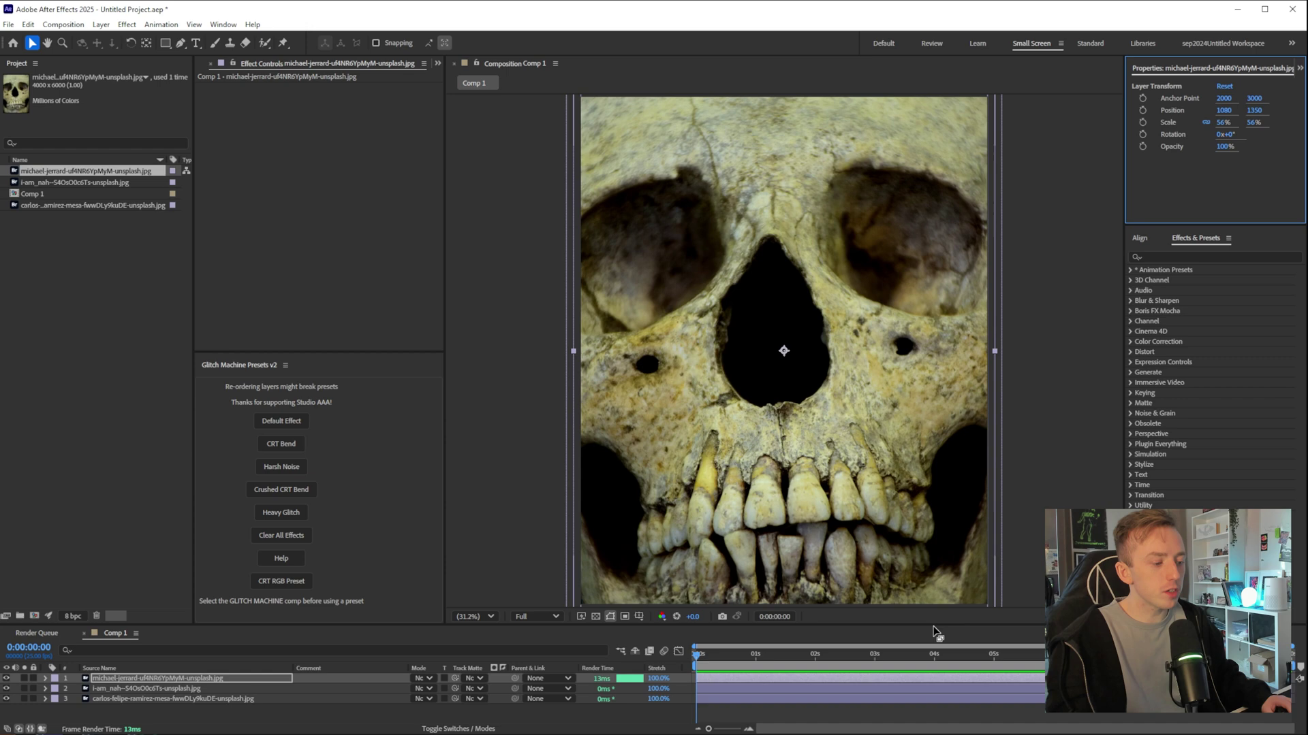
pyautogui.moveTo(934, 627); pyautogui.dragTo(940, 367)
pyautogui.click(136, 444)
pyautogui.hotkey('ctrl', 'Up')
pyautogui.hotkey('ctrl', 'Up')
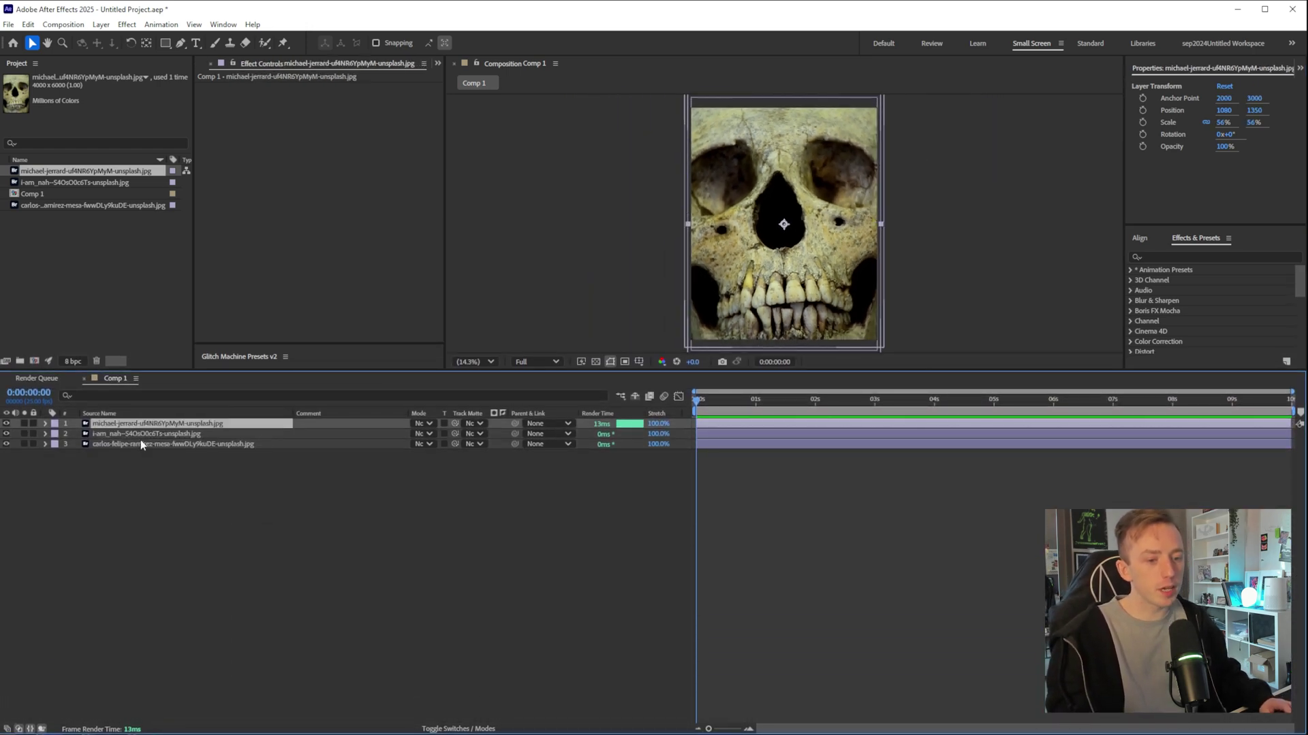
# Step: Add a new adjustment layer above the photos from the timeline's New menu
pyautogui.rightClick(227, 491)
pyautogui.moveTo(333, 505)
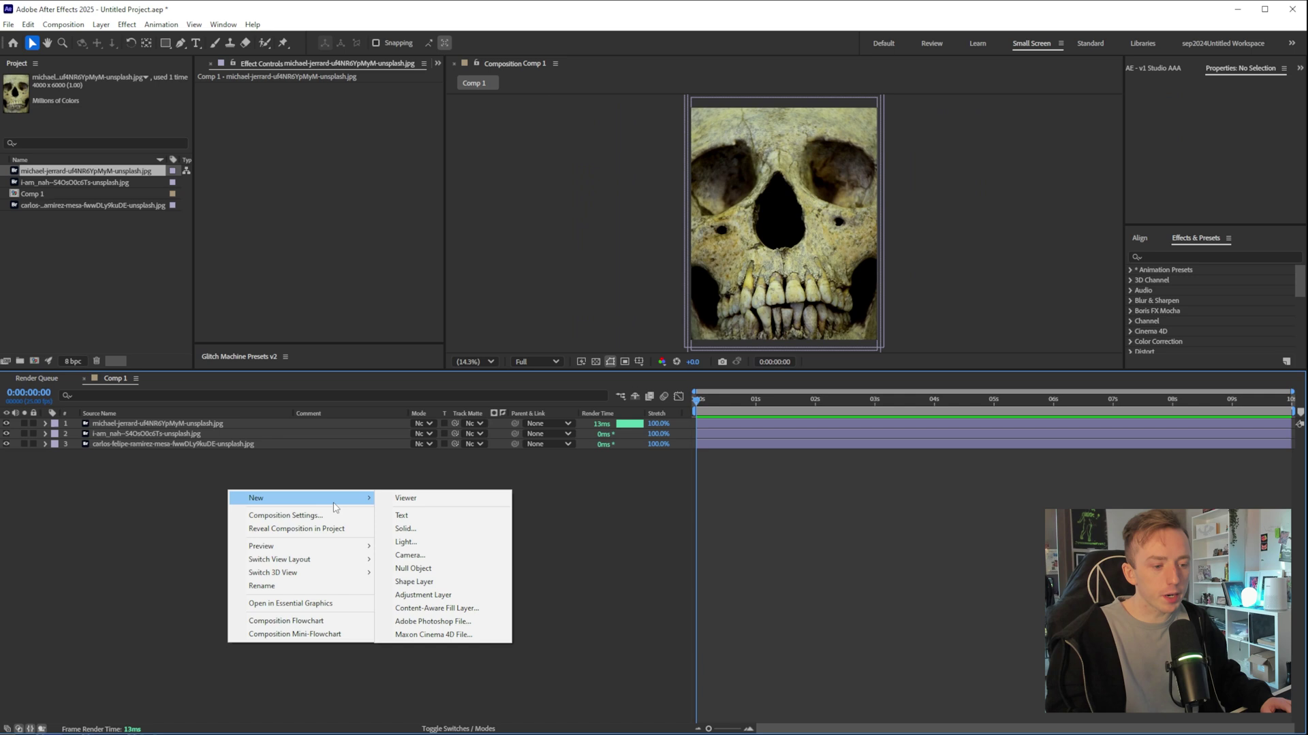
pyautogui.click(453, 595)
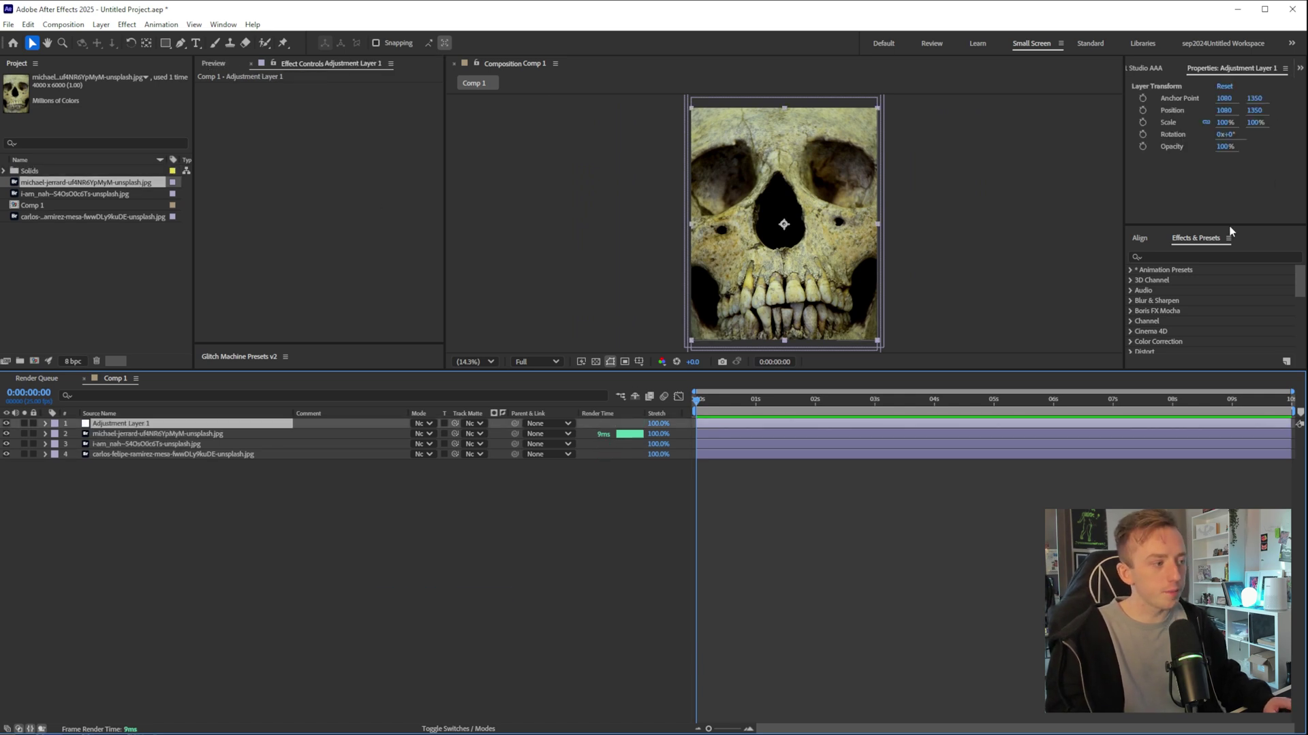
# Step: Search 'noise' in Effects & Presets and apply Turbulent Noise to the adjustment layer
pyautogui.moveTo(1229, 226); pyautogui.dragTo(1217, 166)
pyautogui.click(1182, 197)
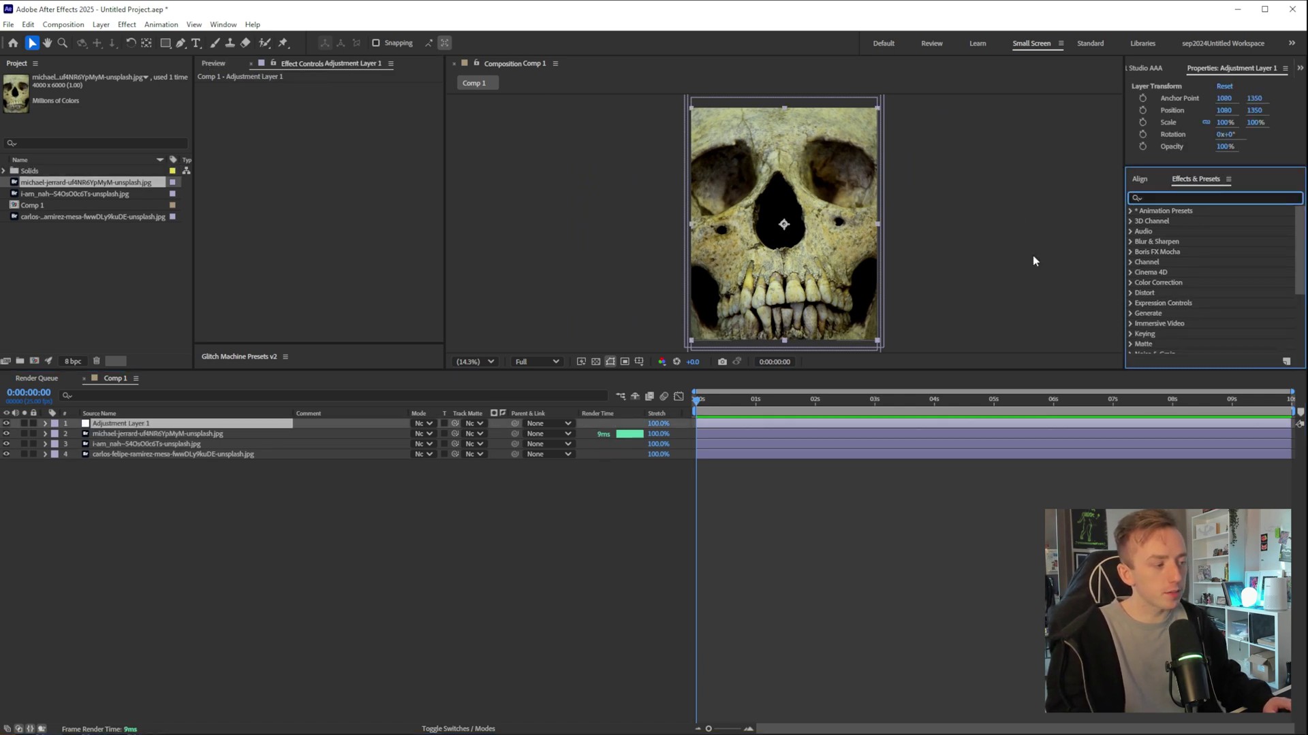
pyautogui.click(224, 25)
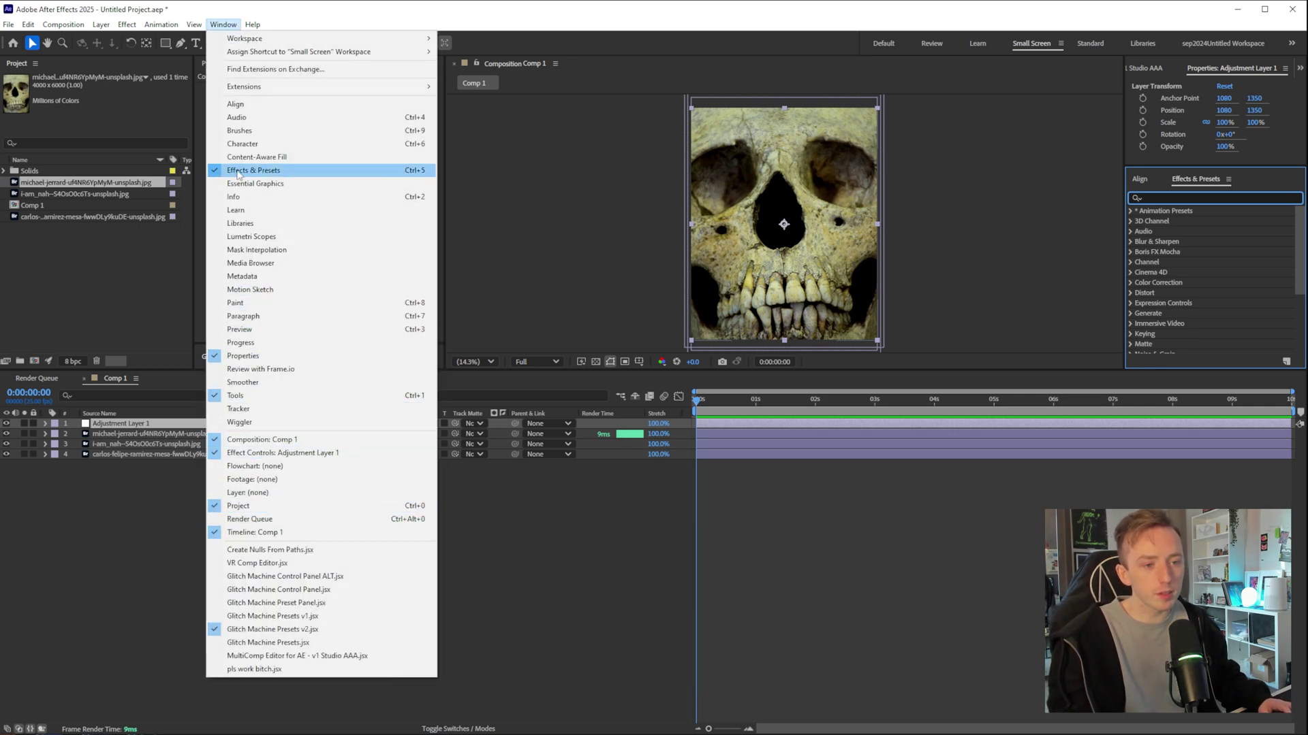
pyautogui.click(1220, 200)
pyautogui.write('noise')
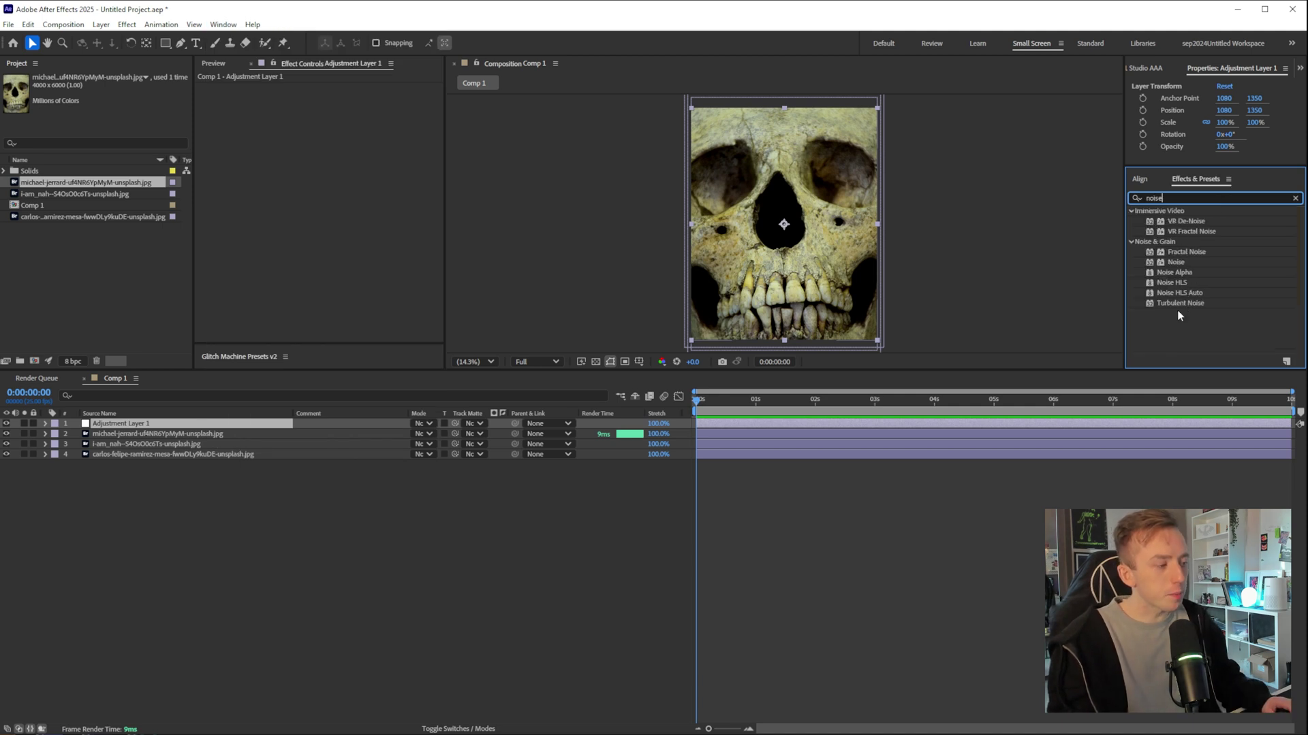
pyautogui.moveTo(1180, 302); pyautogui.dragTo(129, 426)
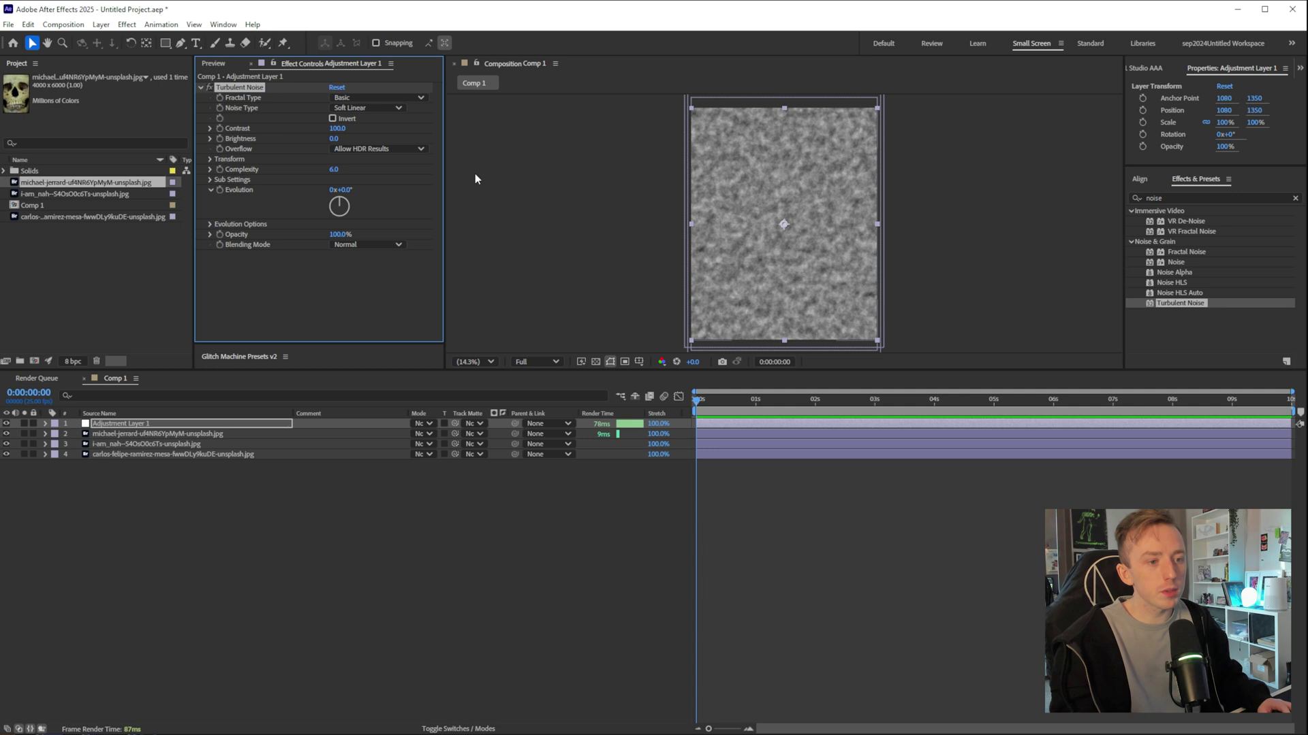
pyautogui.moveTo(904, 371); pyautogui.dragTo(895, 563)
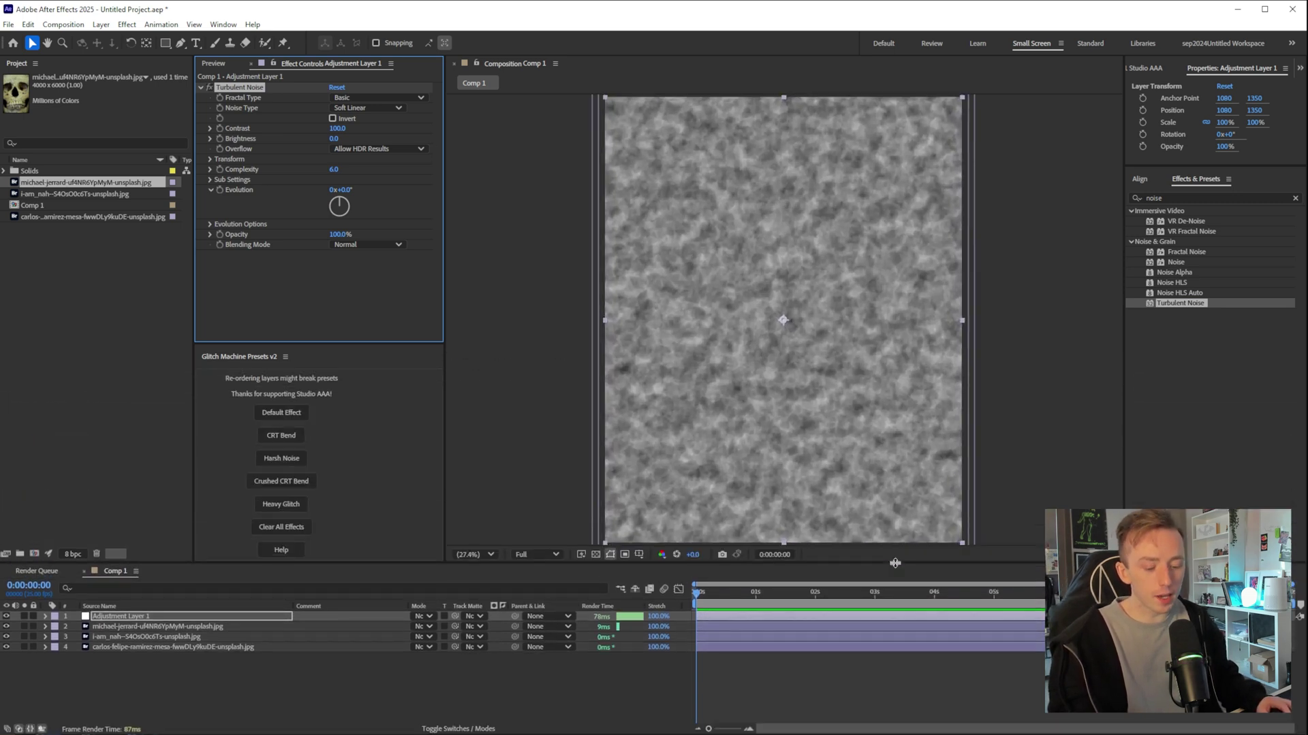
# Step: Replace the Evolution property's default expression with wiggle(2,360) using the wiggle() autocomplete
pyautogui.keyDown('alt'); pyautogui.click(219, 190); pyautogui.keyUp('alt')
pyautogui.moveTo(894, 564); pyautogui.dragTo(896, 350)
pyautogui.click(775, 536)
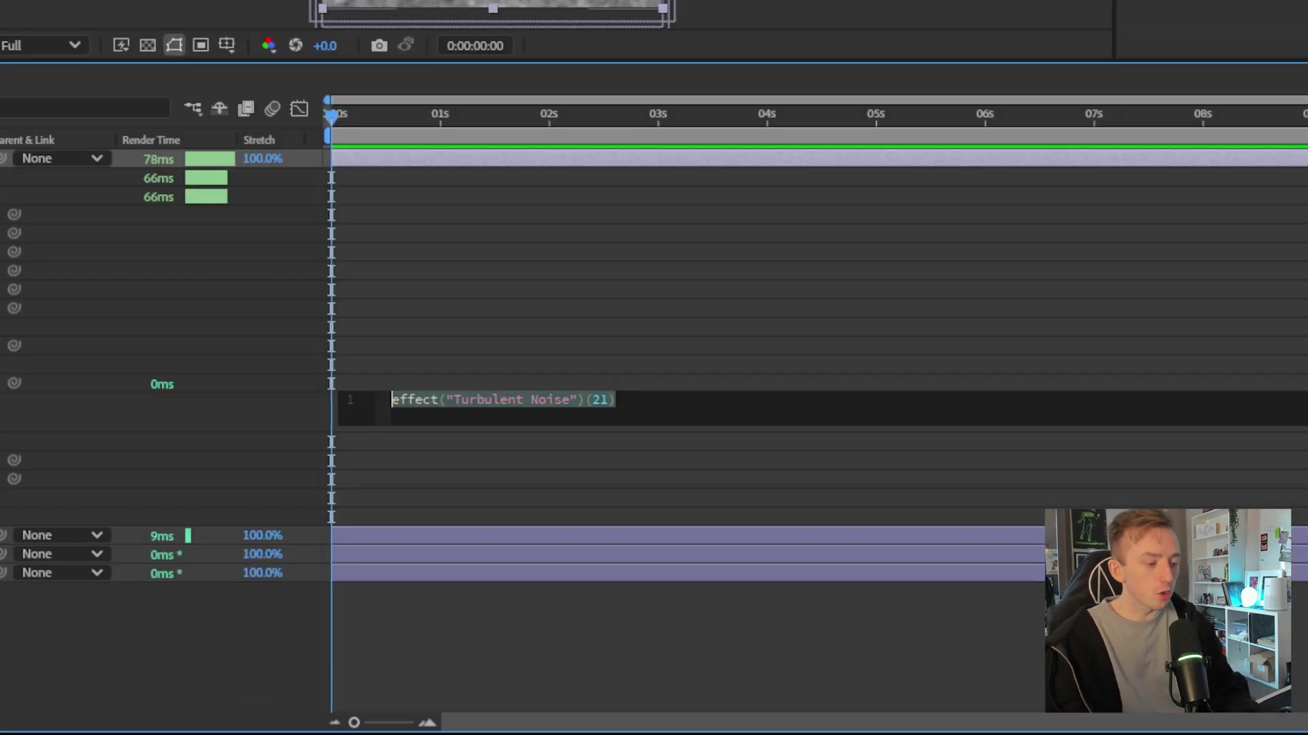
pyautogui.press('BackSpace')
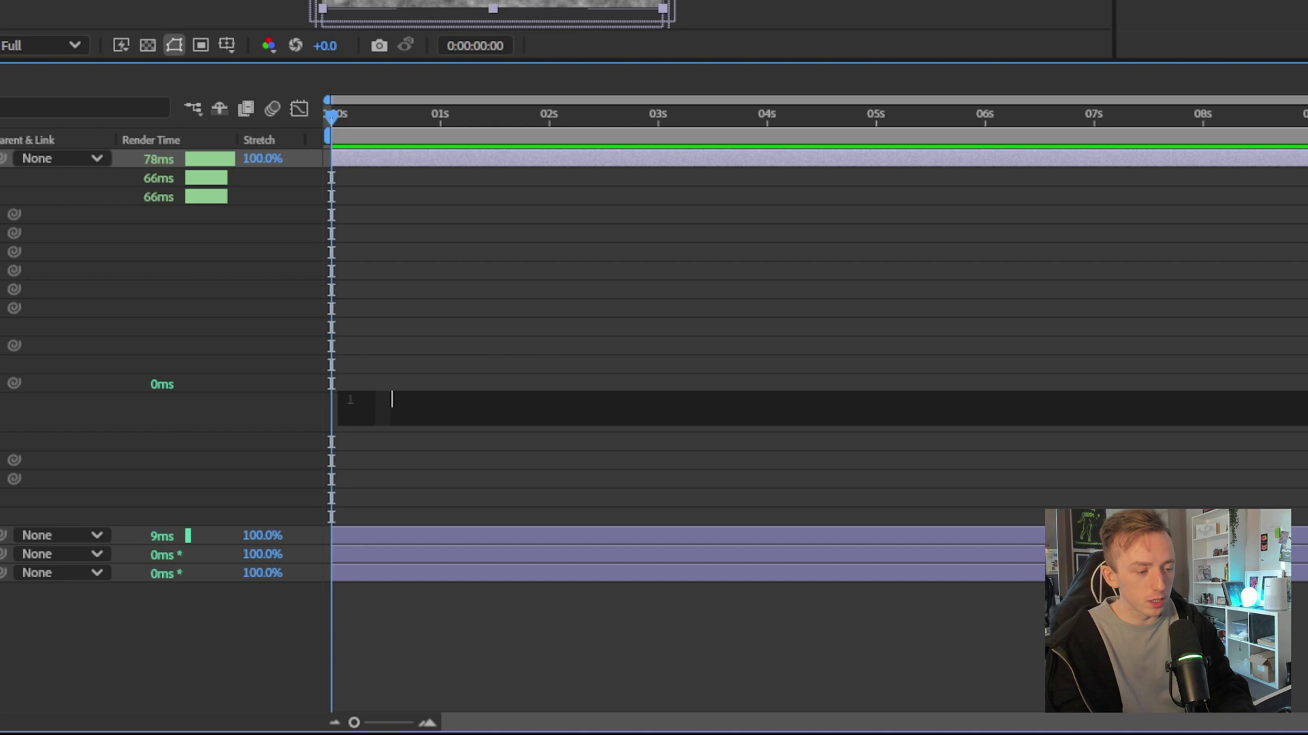
pyautogui.write('wiggle')
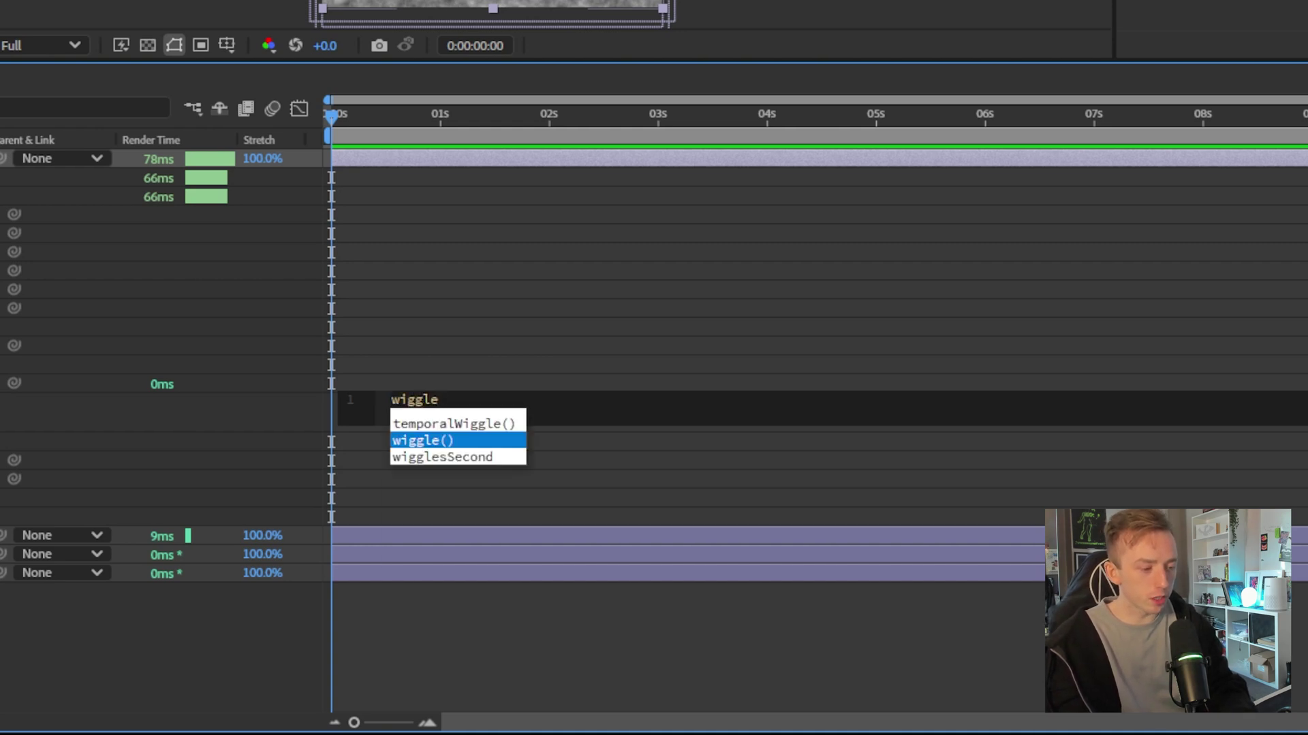
pyautogui.press('Return')
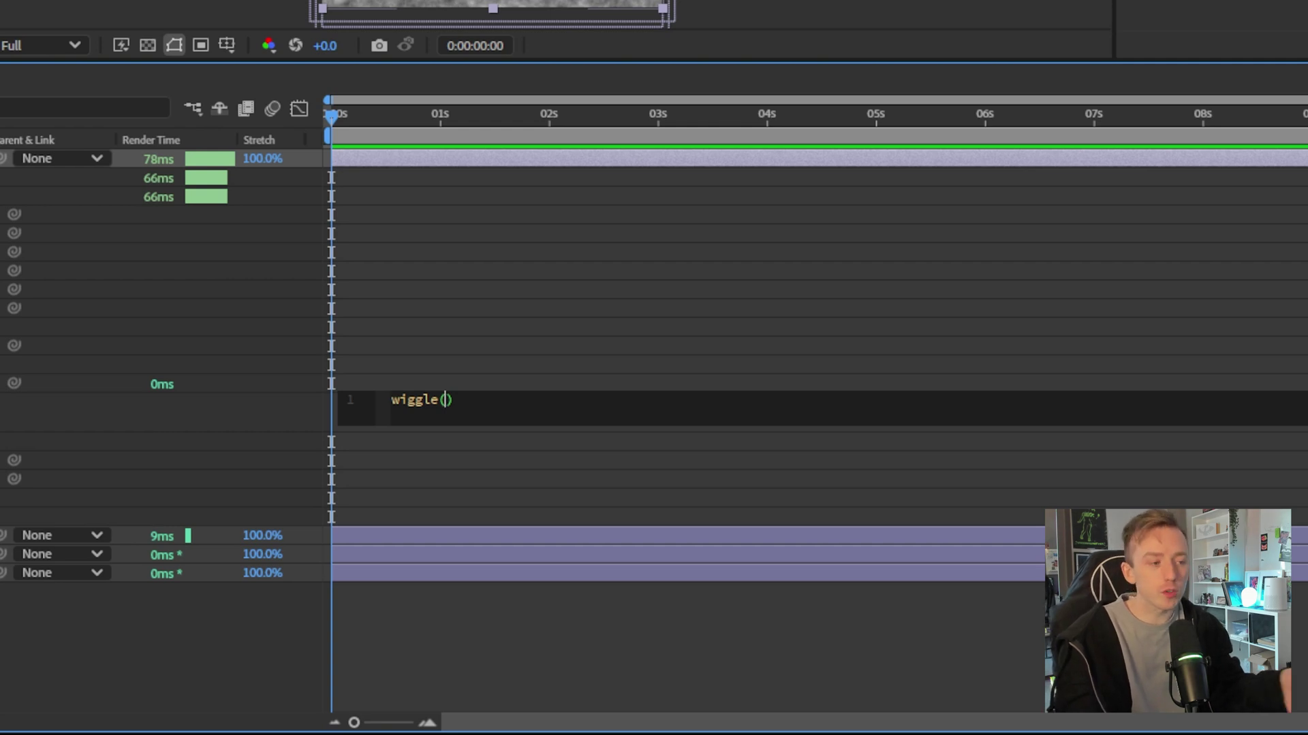
pyautogui.write('2')
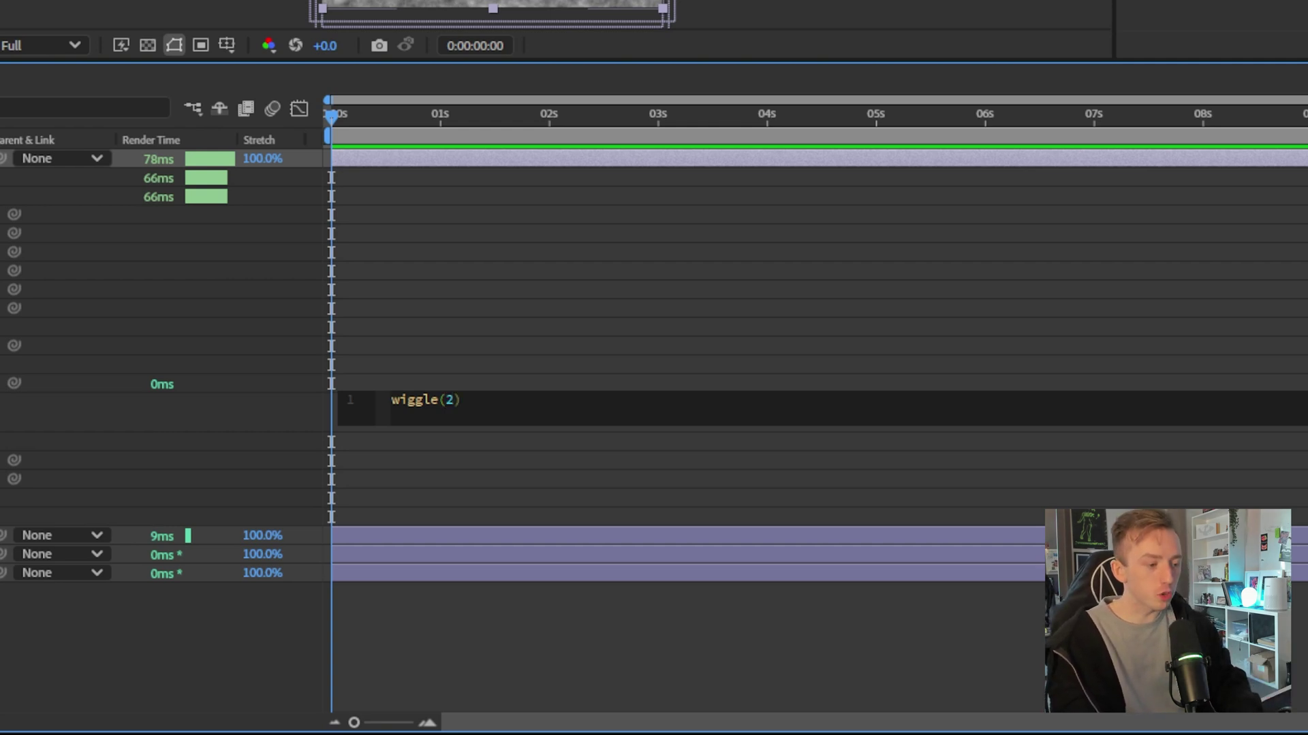
pyautogui.write(',360')
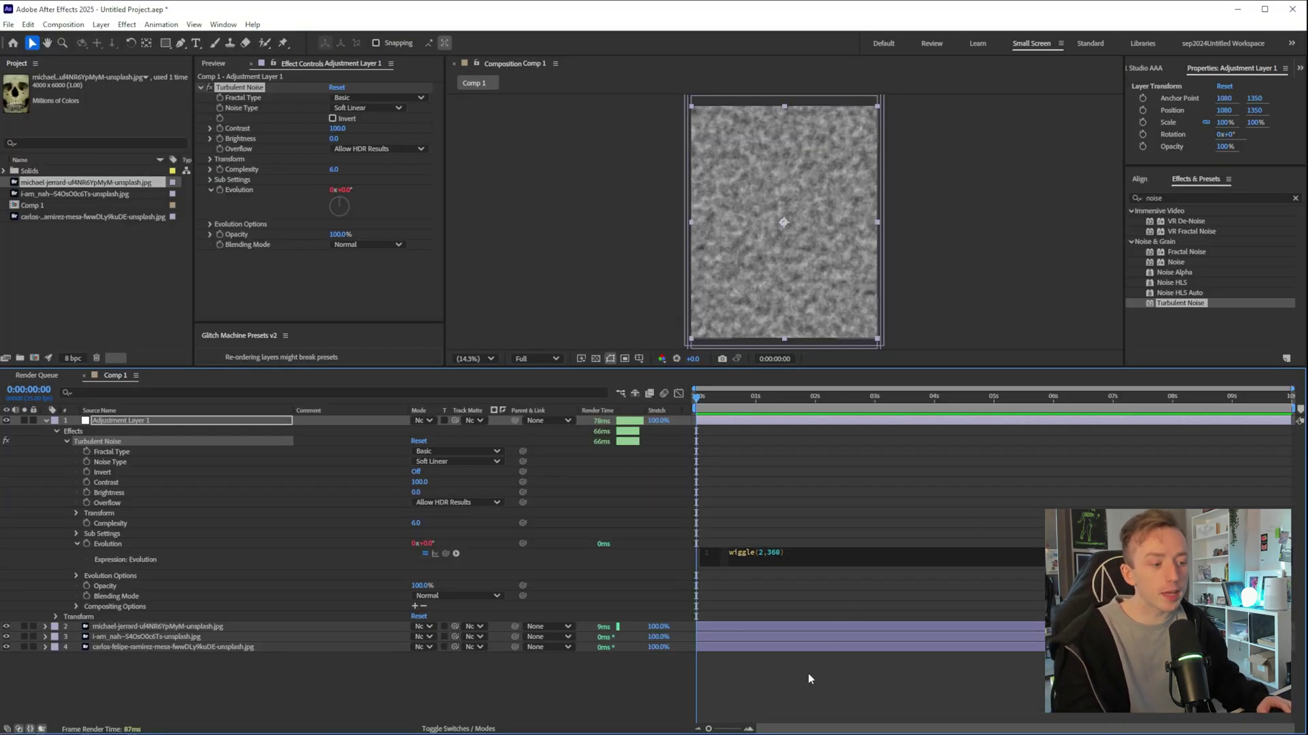
# Step: Commit and re-enter the Evolution expression as wiggle(2,360), then scrub to watch the noise evolve
pyautogui.click(807, 673)
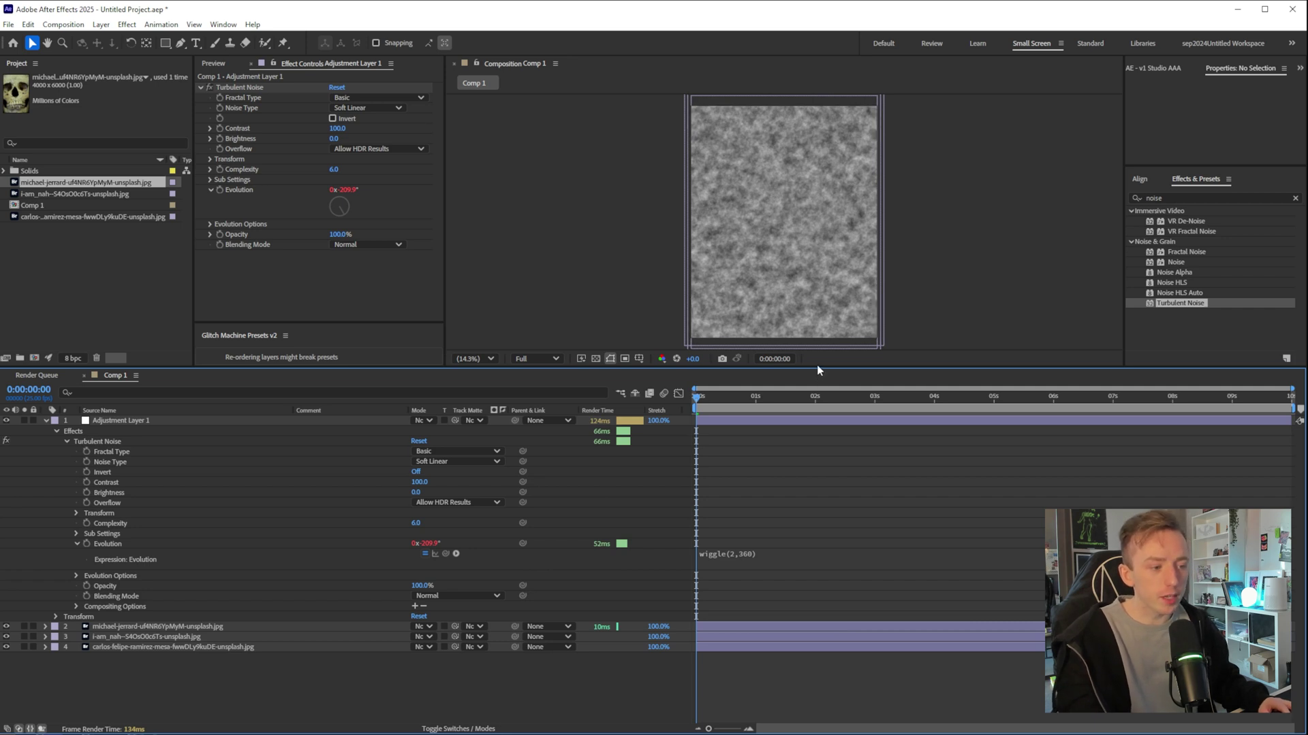
pyautogui.moveTo(816, 366); pyautogui.dragTo(750, 412)
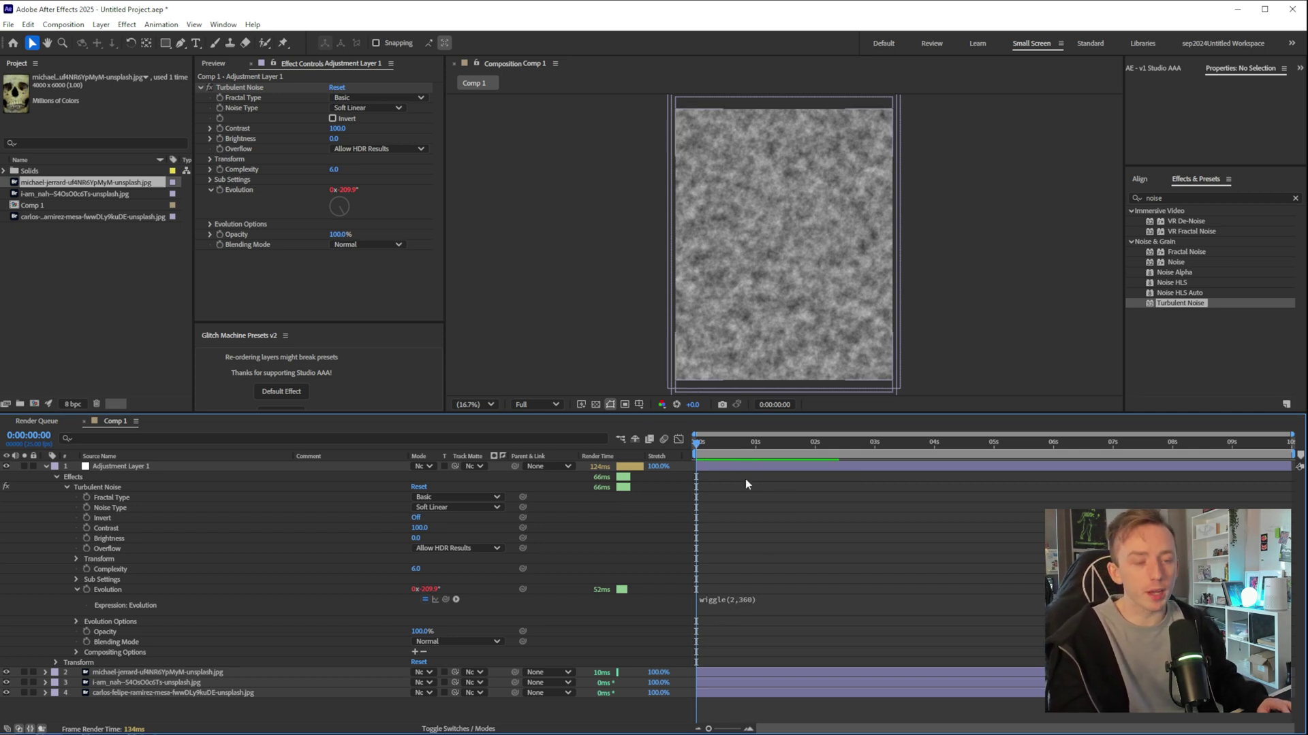
pyautogui.click(756, 599)
pyautogui.write('wiggle')
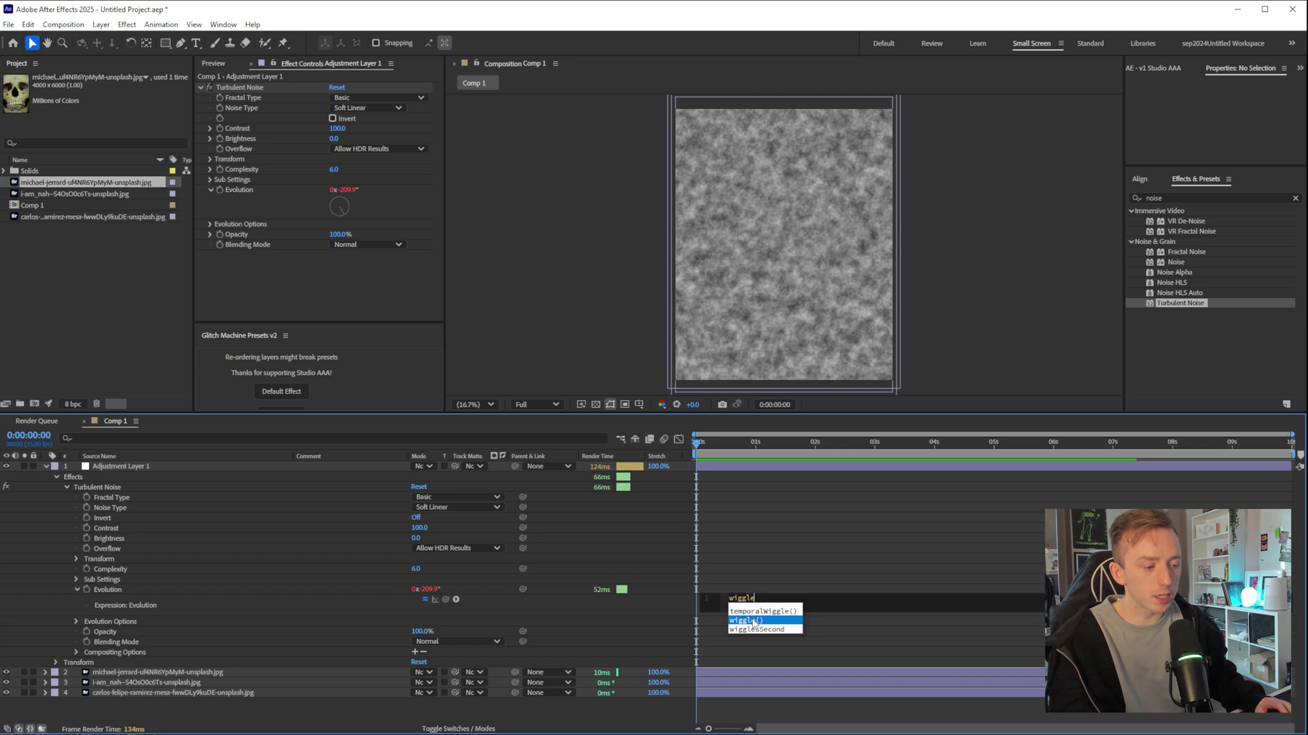
pyautogui.click(844, 608)
pyautogui.write('(2,')
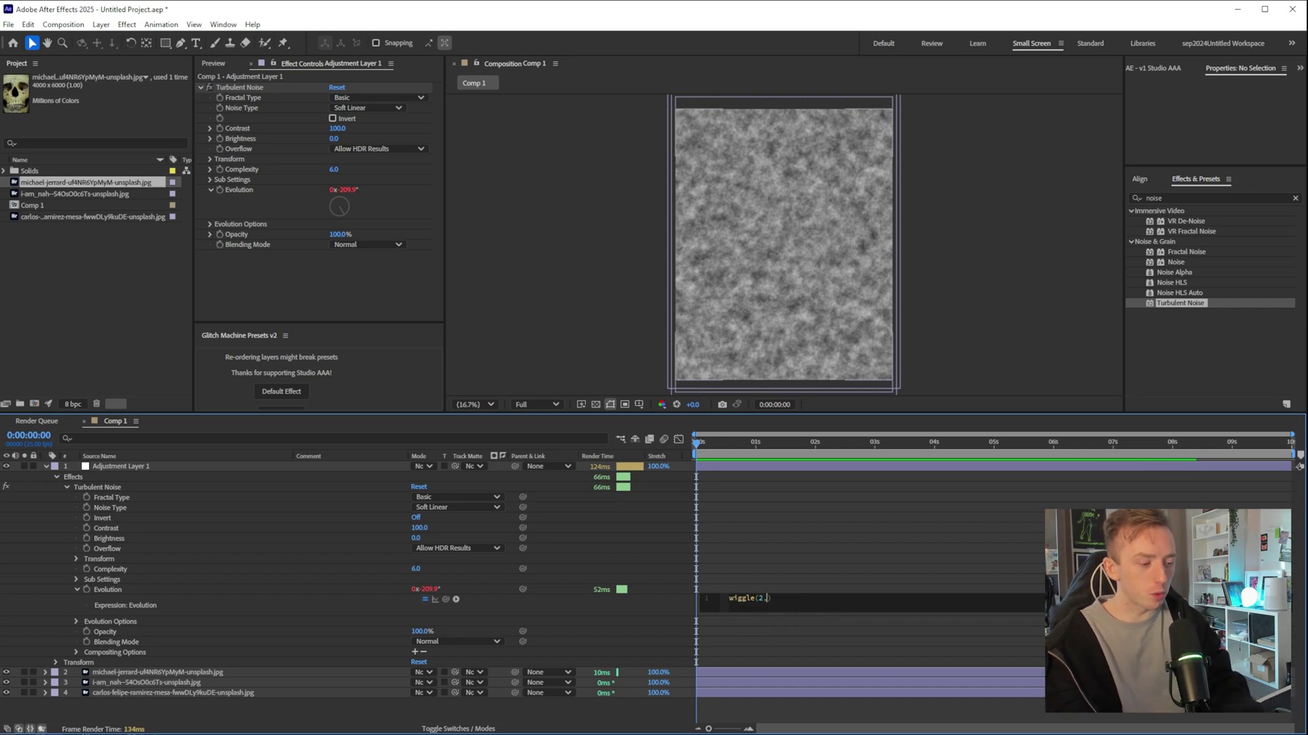
pyautogui.write('360')
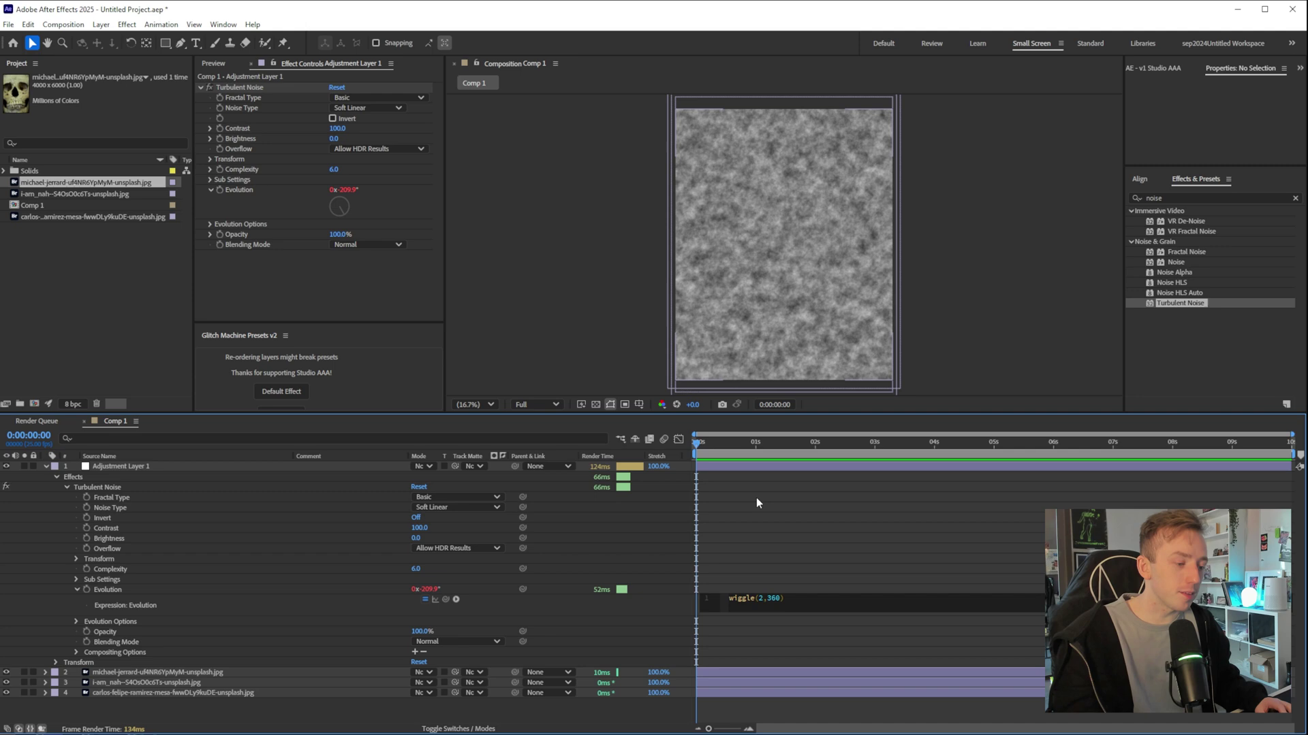
pyautogui.moveTo(741, 456); pyautogui.dragTo(1032, 449)
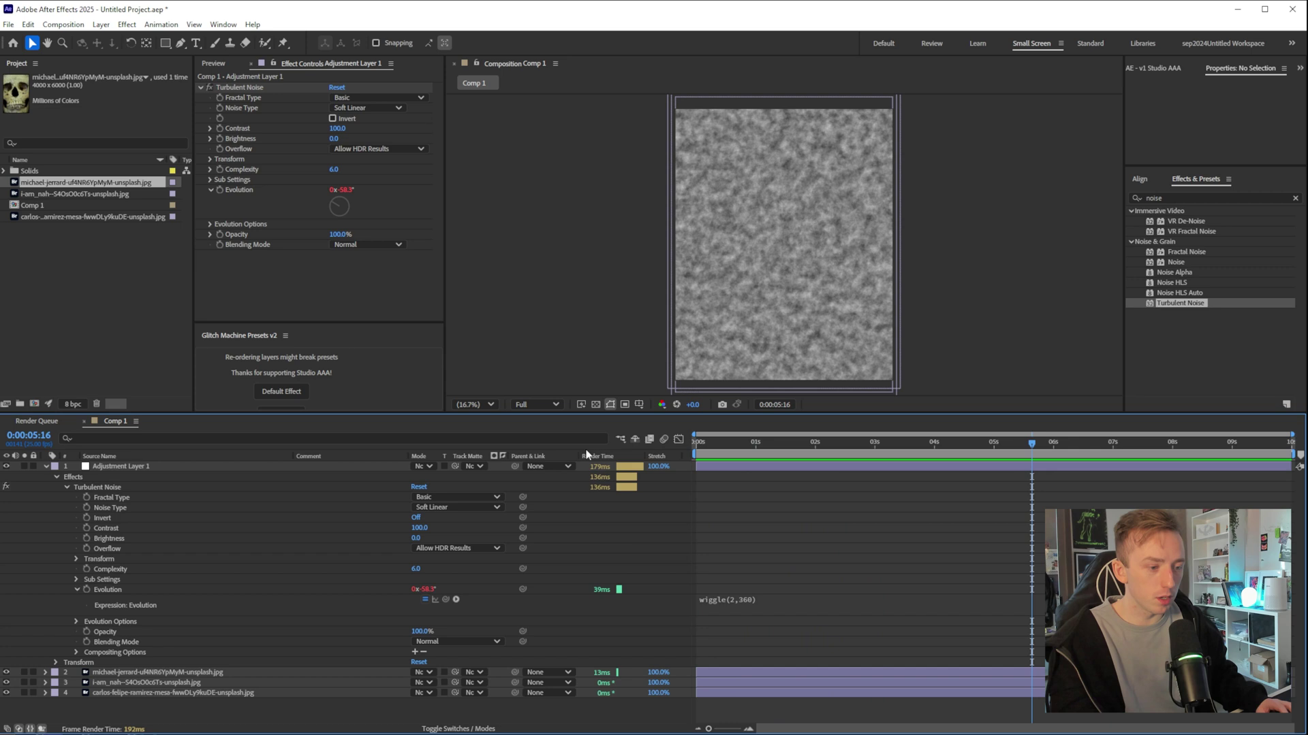
# Step: Set the noise adjustment layer's blend mode to Overlay and hide the skull layer
pyautogui.click(424, 466)
pyautogui.click(545, 546)
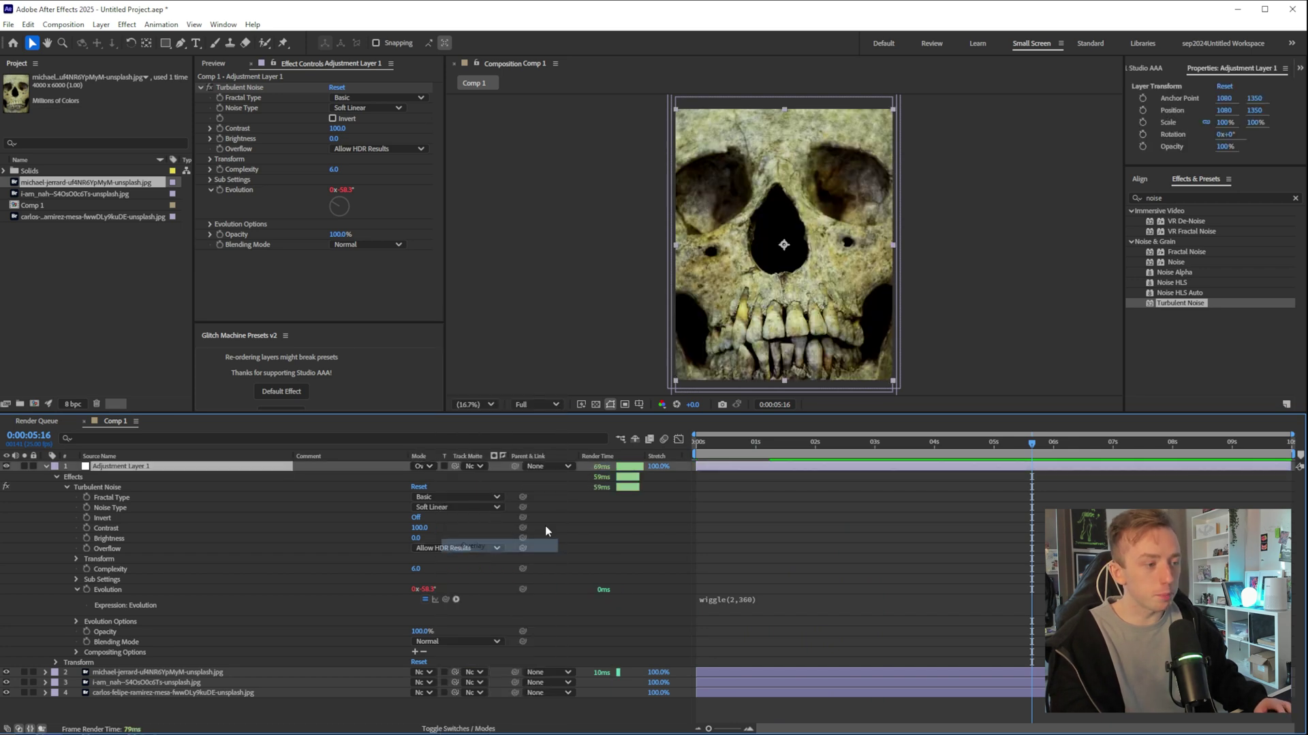
pyautogui.click(7, 672)
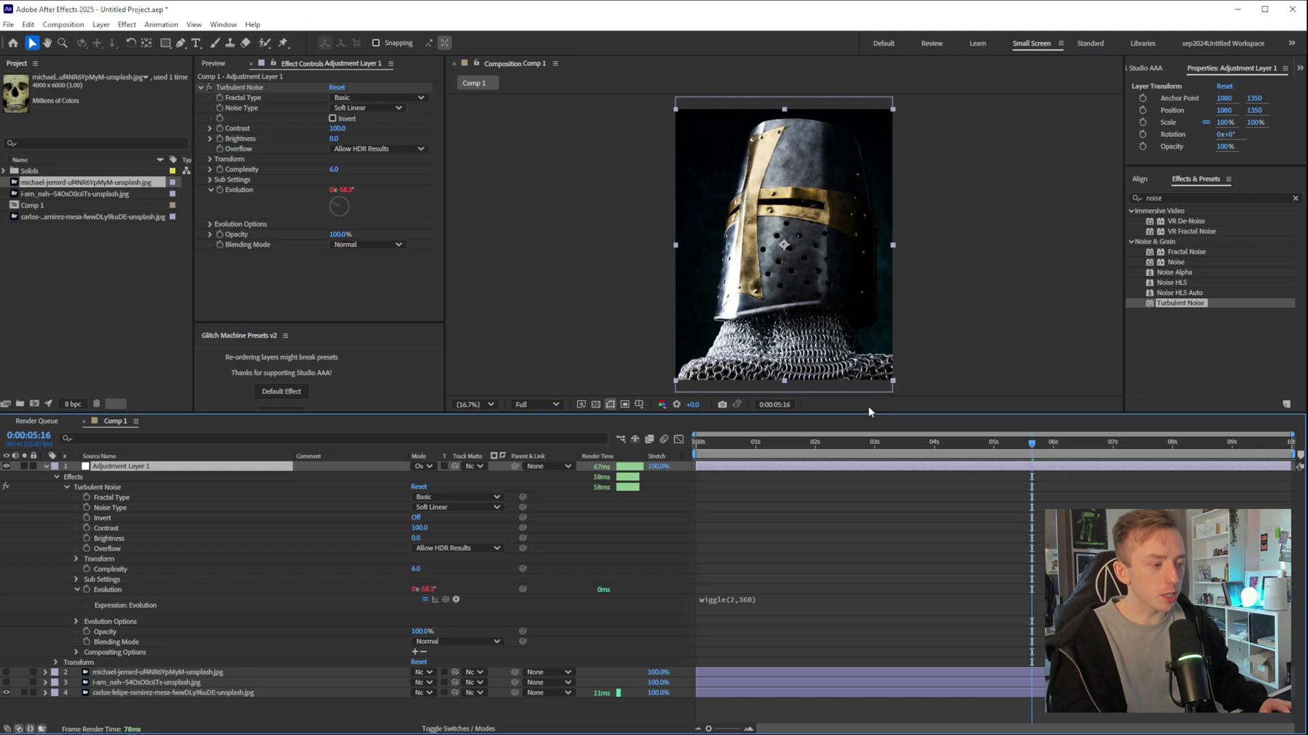
# Step: Scrub around 0:00:05:13 and play back the composition to preview the animated noise
pyautogui.moveTo(868, 411); pyautogui.dragTo(926, 656)
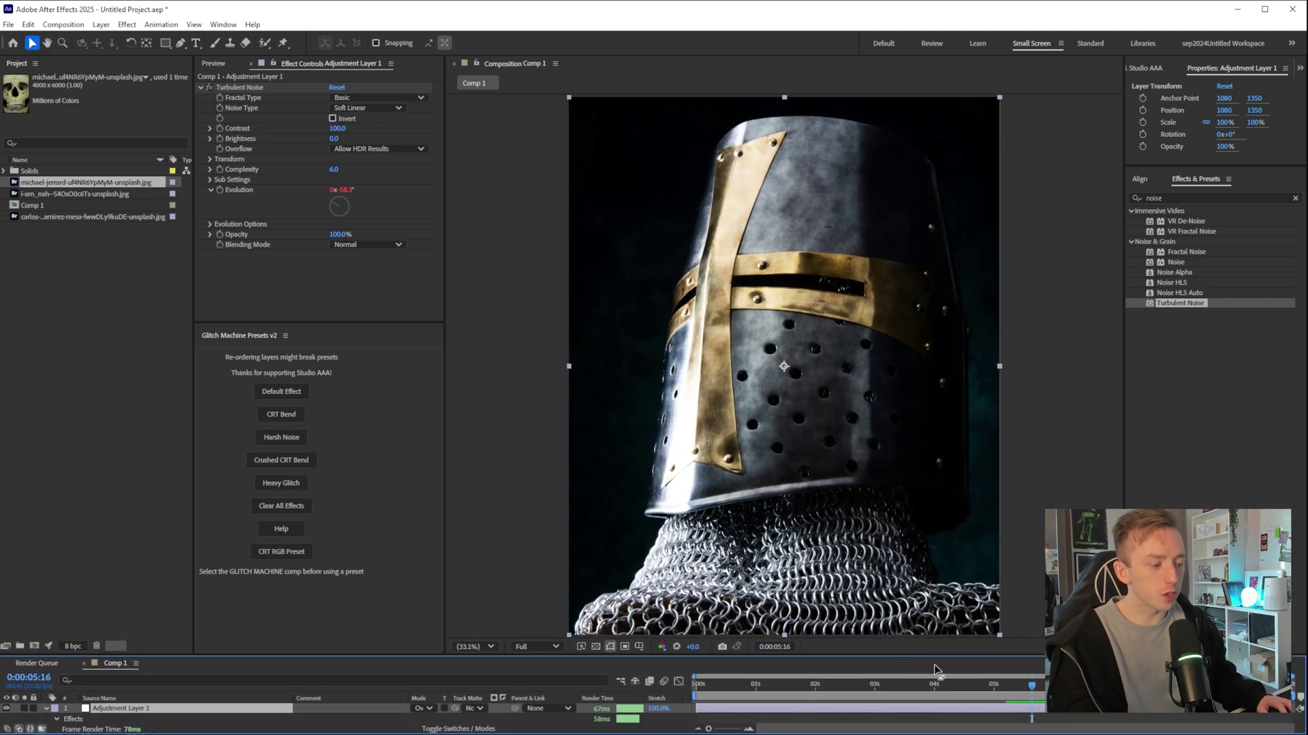
pyautogui.moveTo(1031, 687)
pyautogui.mouseDown()
pyautogui.moveTo(1011, 695)
pyautogui.moveTo(1008, 679)
pyautogui.moveTo(1024, 681)
pyautogui.mouseUp()
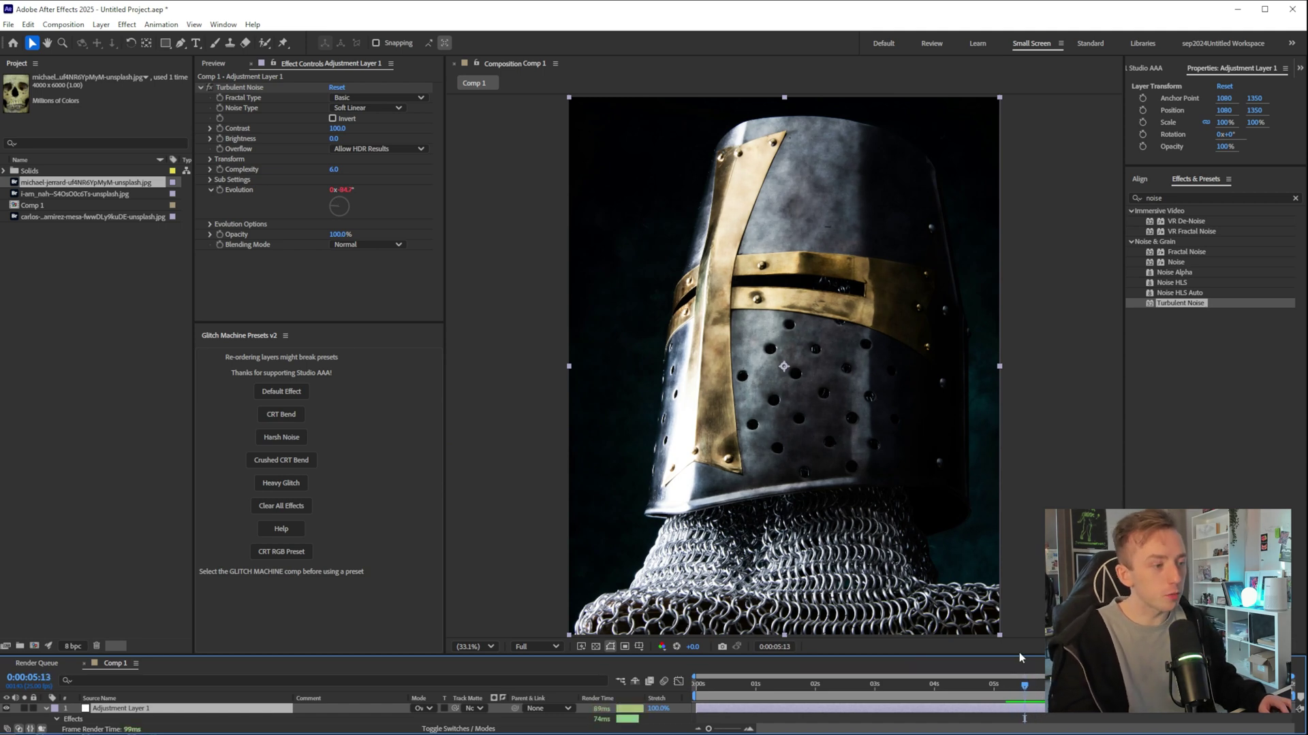
pyautogui.scroll(5, 826, 188)
pyautogui.scroll(-2, 825, 187)
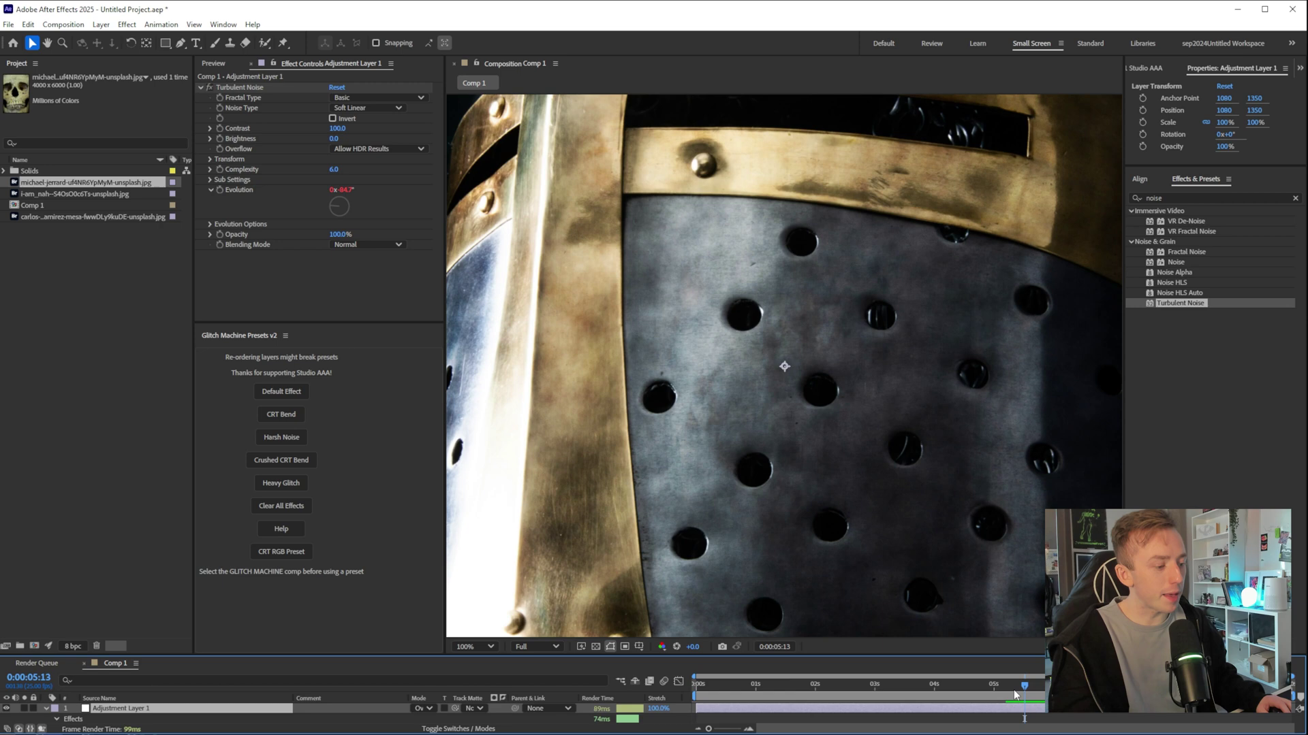
pyautogui.moveTo(1024, 686)
pyautogui.mouseDown()
pyautogui.moveTo(1013, 695)
pyautogui.moveTo(1029, 686)
pyautogui.mouseUp()
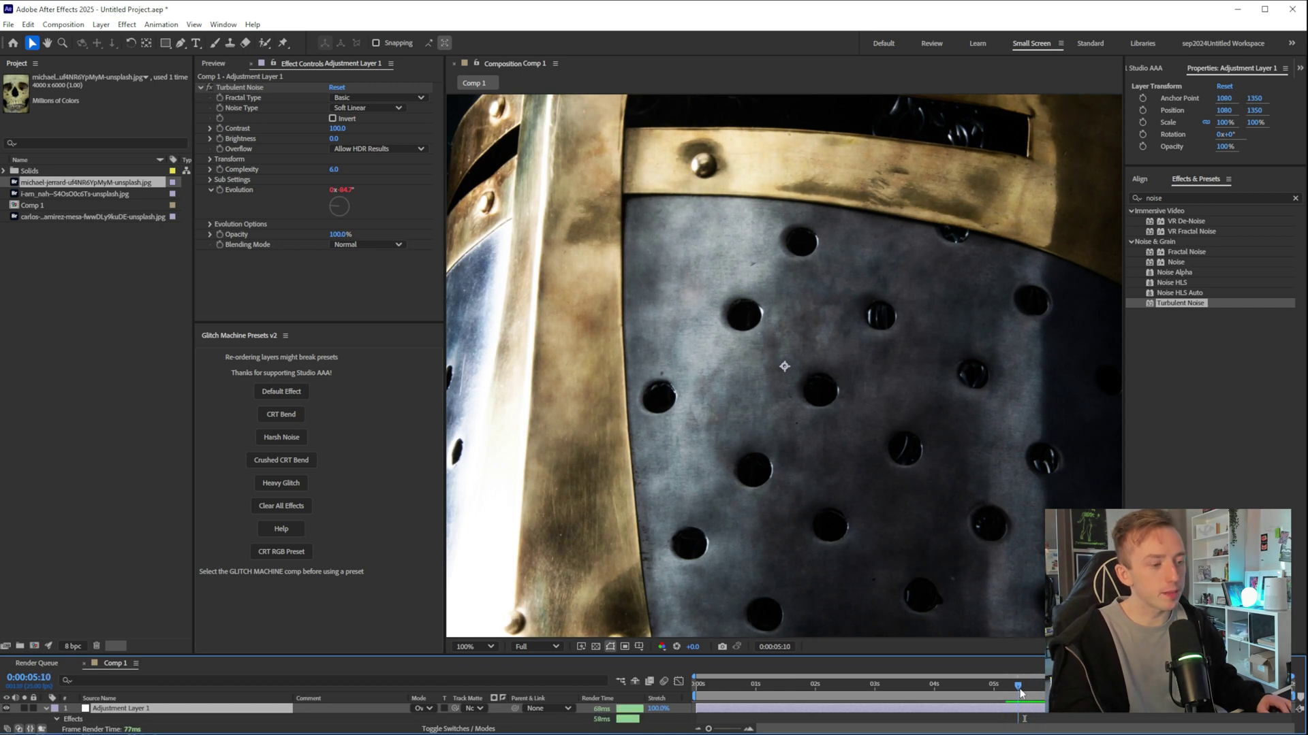
pyautogui.press('space')
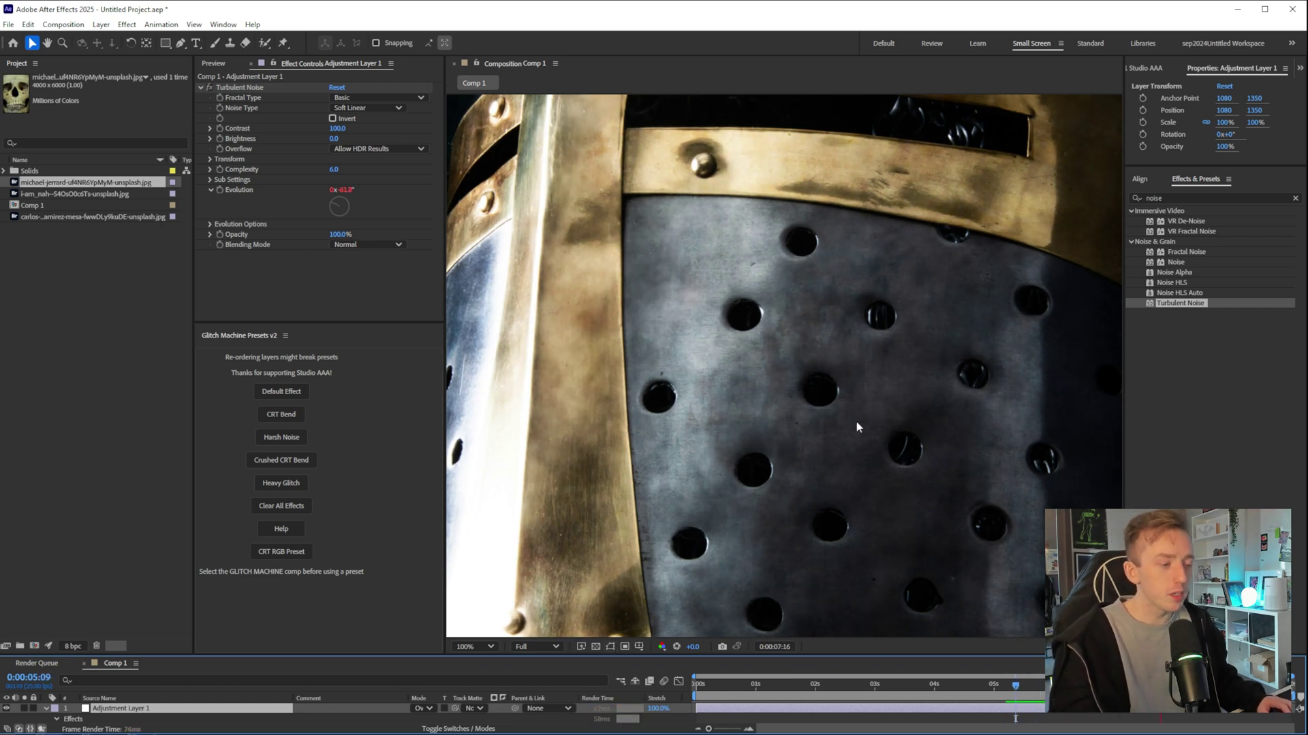
pyautogui.scroll(-2, 856, 422)
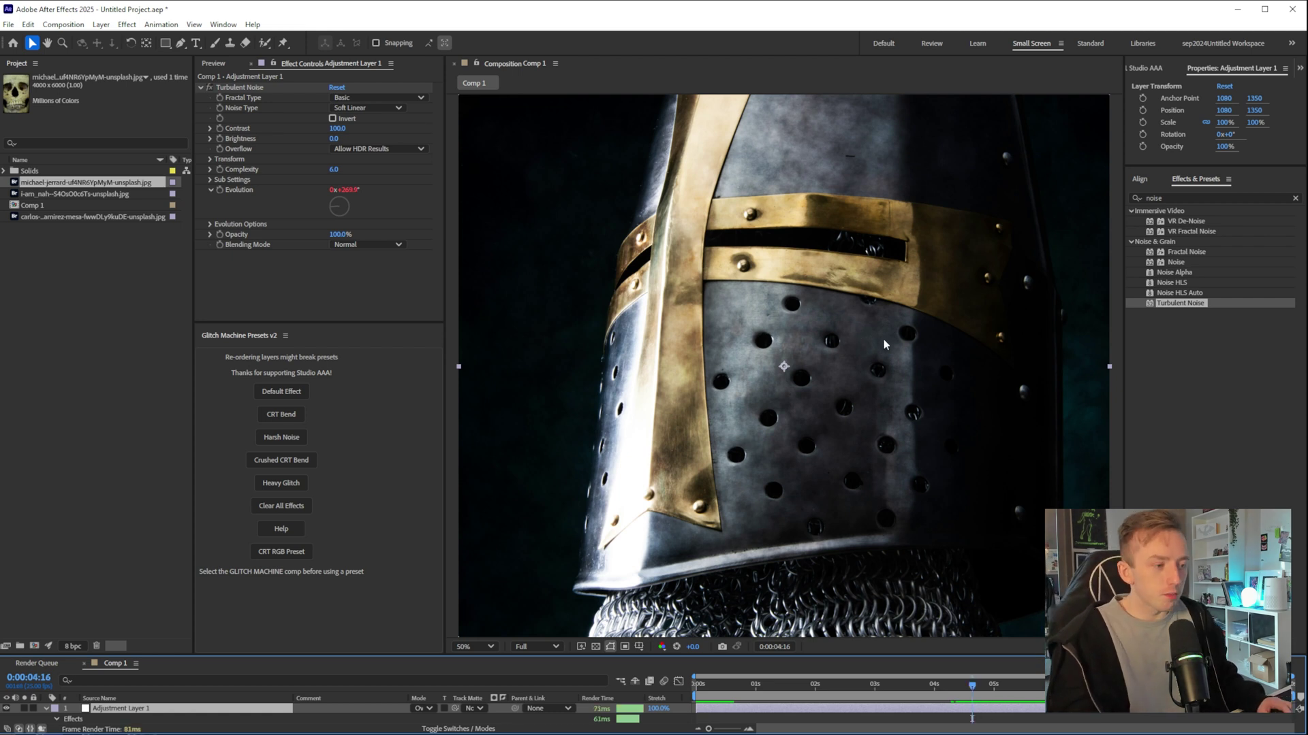
# Step: Keep the Turbulent Noise fractal type at Basic and open the Composition menu
pyautogui.click(354, 100)
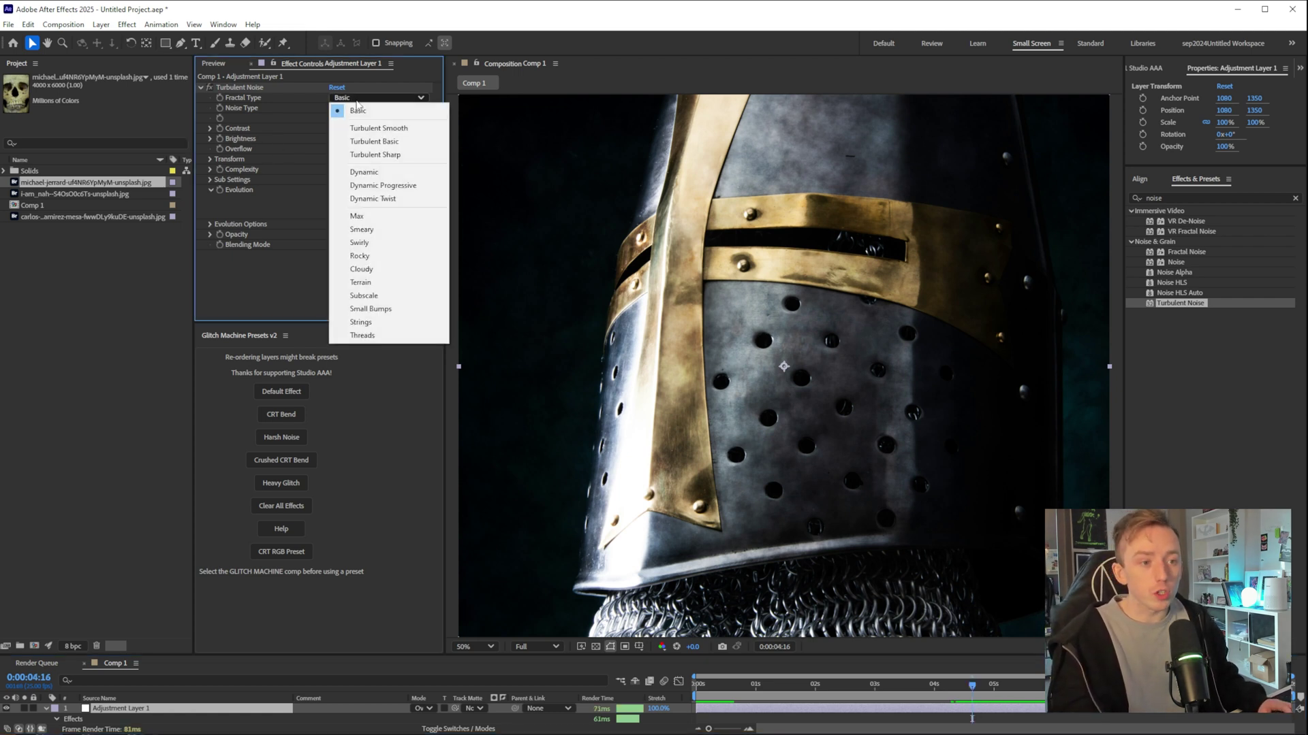
pyautogui.click(295, 120)
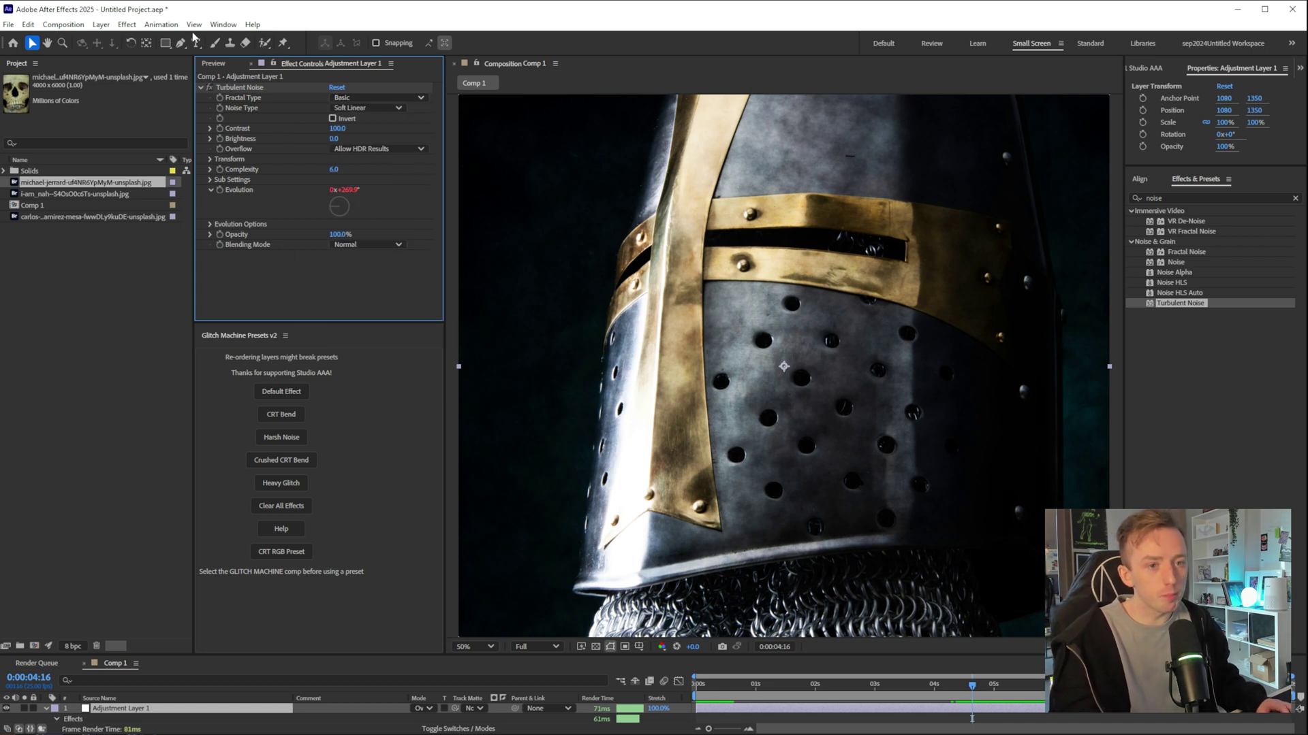
pyautogui.click(63, 25)
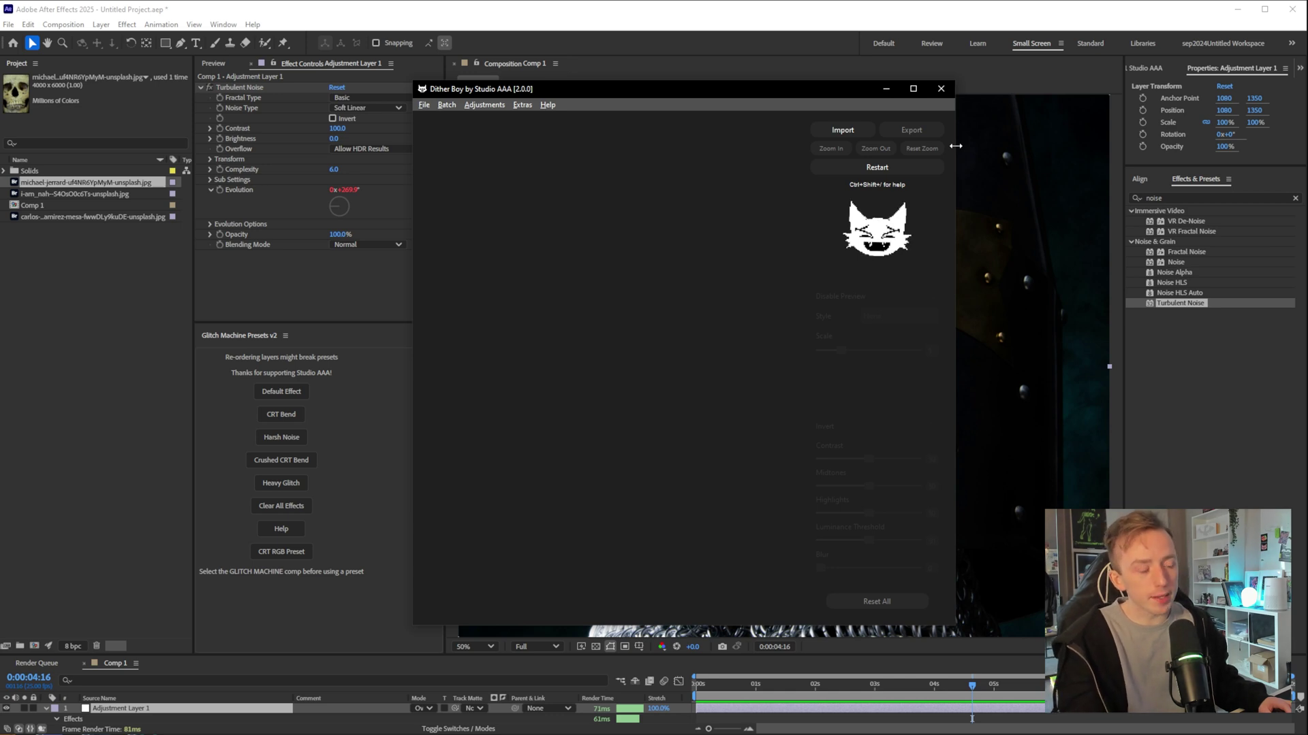
# Step: Widen and reposition the Dither Boy window, then enable Help > Expert Mode and confirm
pyautogui.moveTo(955, 145); pyautogui.dragTo(1161, 145)
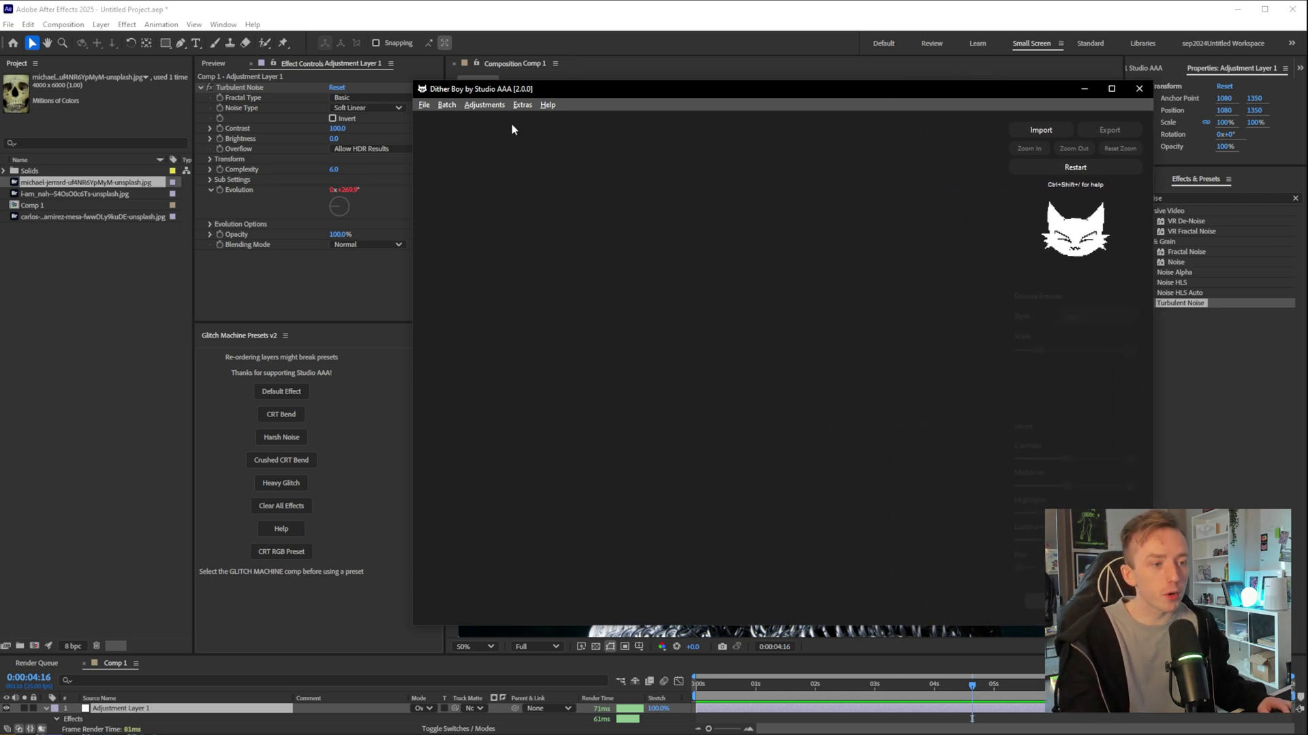
pyautogui.moveTo(648, 82)
pyautogui.mouseDown()
pyautogui.moveTo(558, 90)
pyautogui.moveTo(558, 53)
pyautogui.moveTo(559, 65)
pyautogui.moveTo(623, 84)
pyautogui.mouseUp()
pyautogui.click(448, 93)
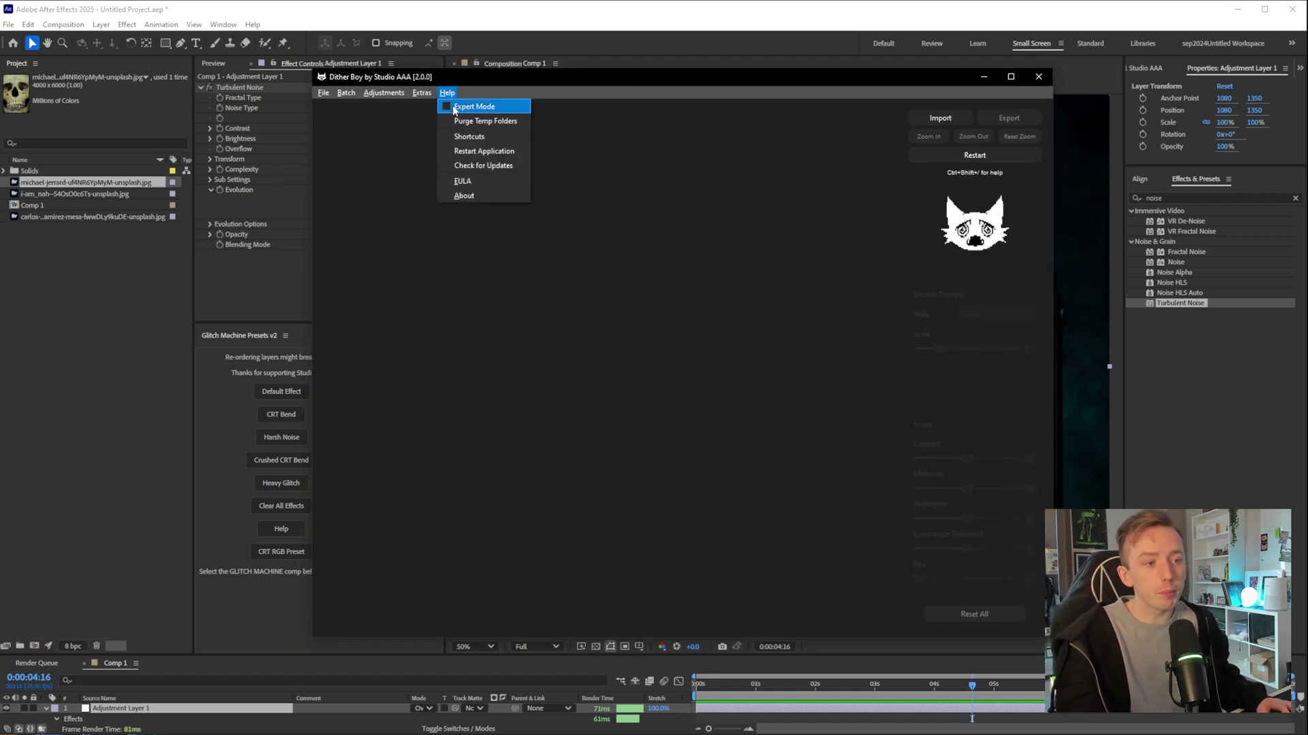
pyautogui.click(456, 109)
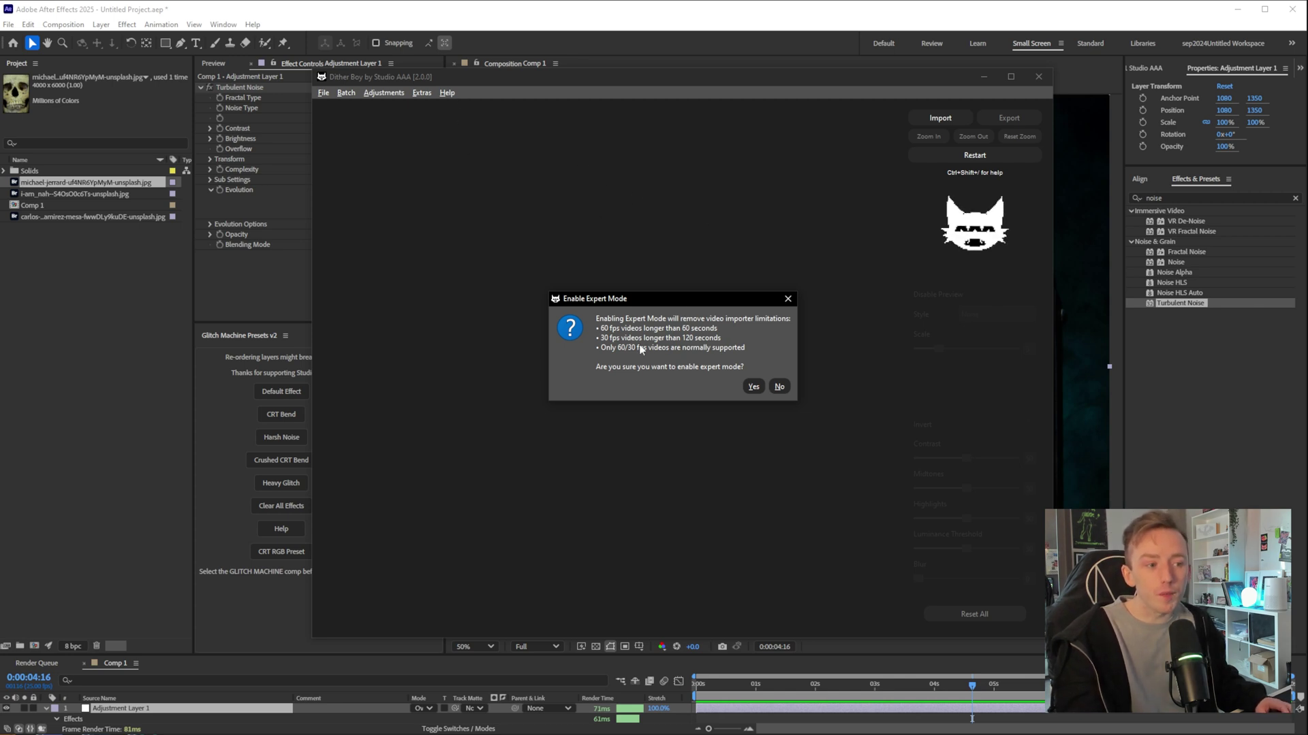
pyautogui.click(753, 387)
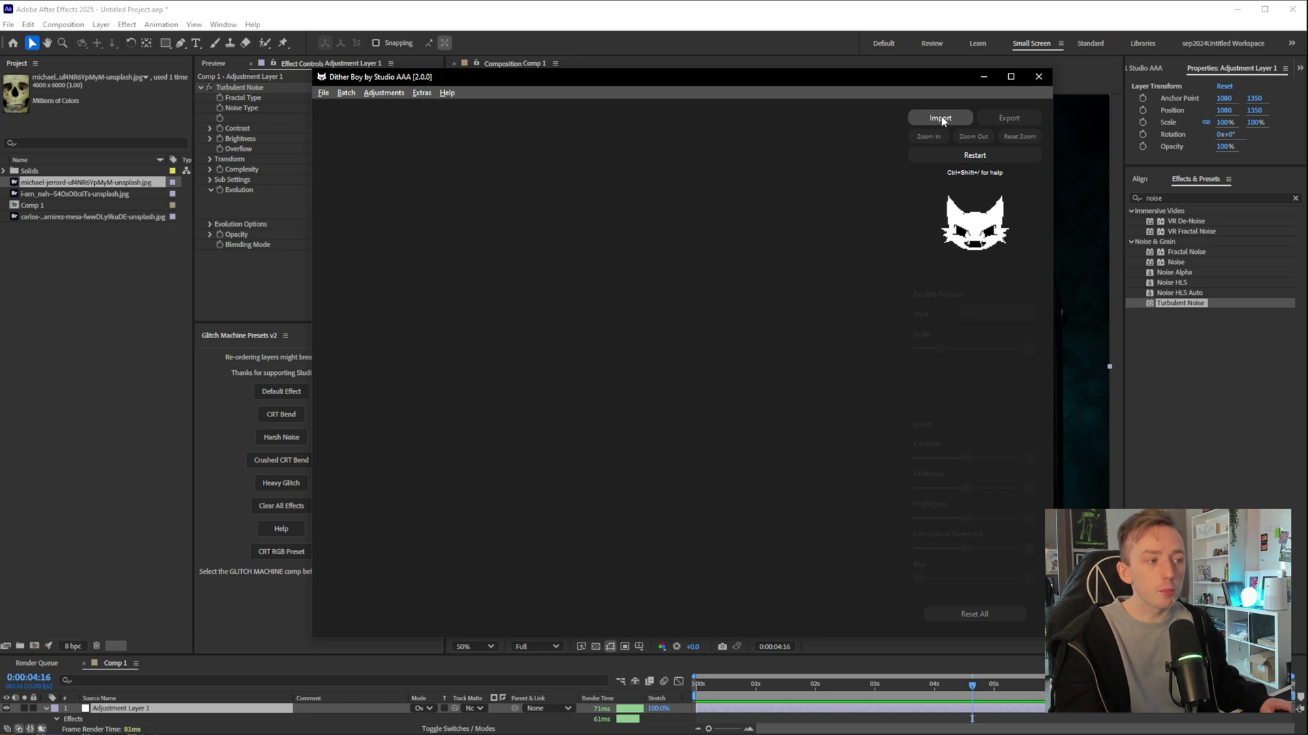
# Step: Import the rendered helmet clip through File > Video > Import Video
pyautogui.click(323, 93)
pyautogui.moveTo(353, 141)
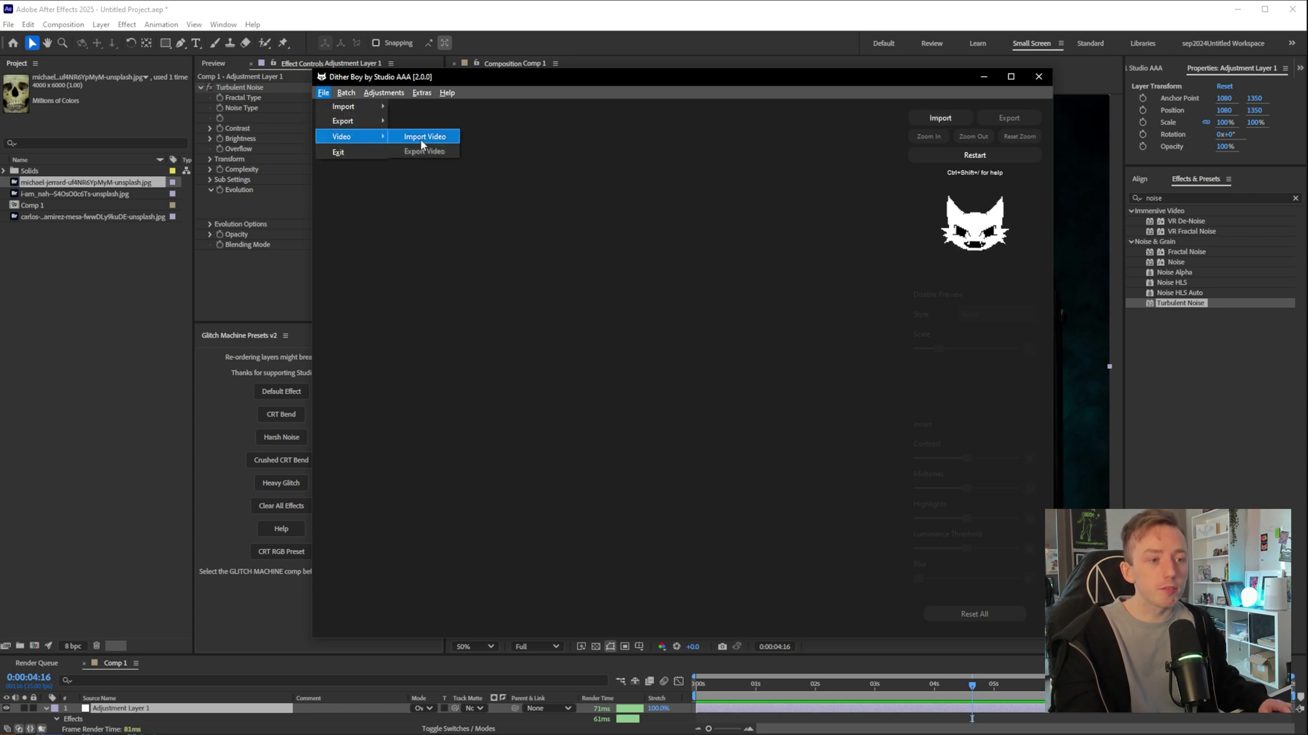
pyautogui.click(422, 138)
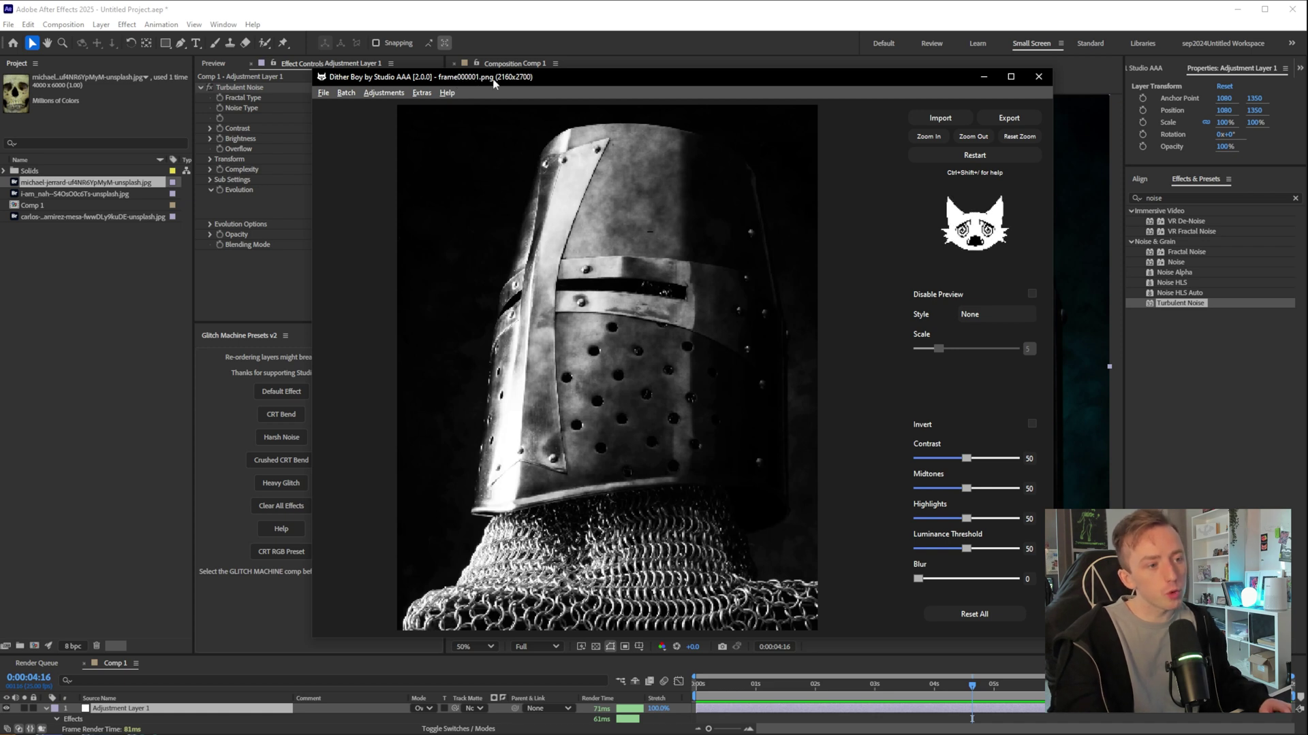
# Step: Try Floyd-Steinberg and Bayer-Ordered dither styles, then settle on Atkinson
pyautogui.click(986, 316)
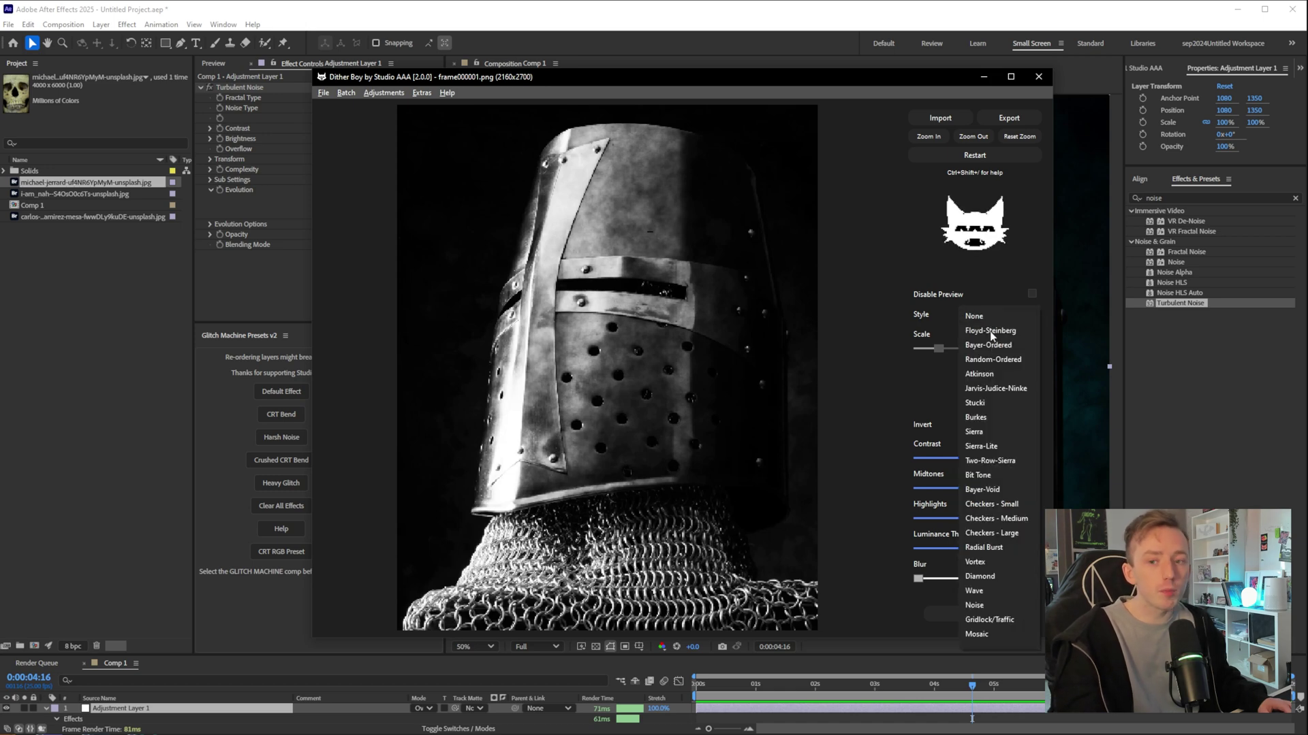
pyautogui.click(990, 331)
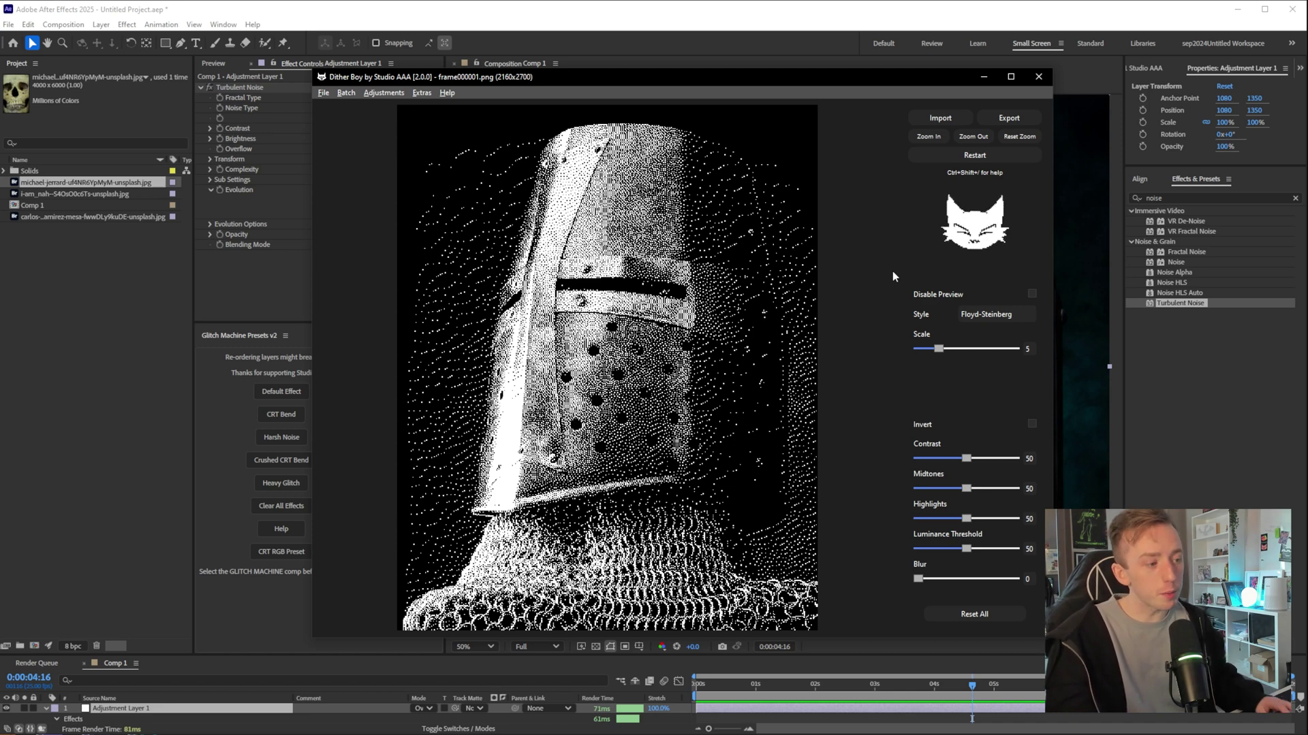
pyautogui.click(977, 317)
pyautogui.click(977, 329)
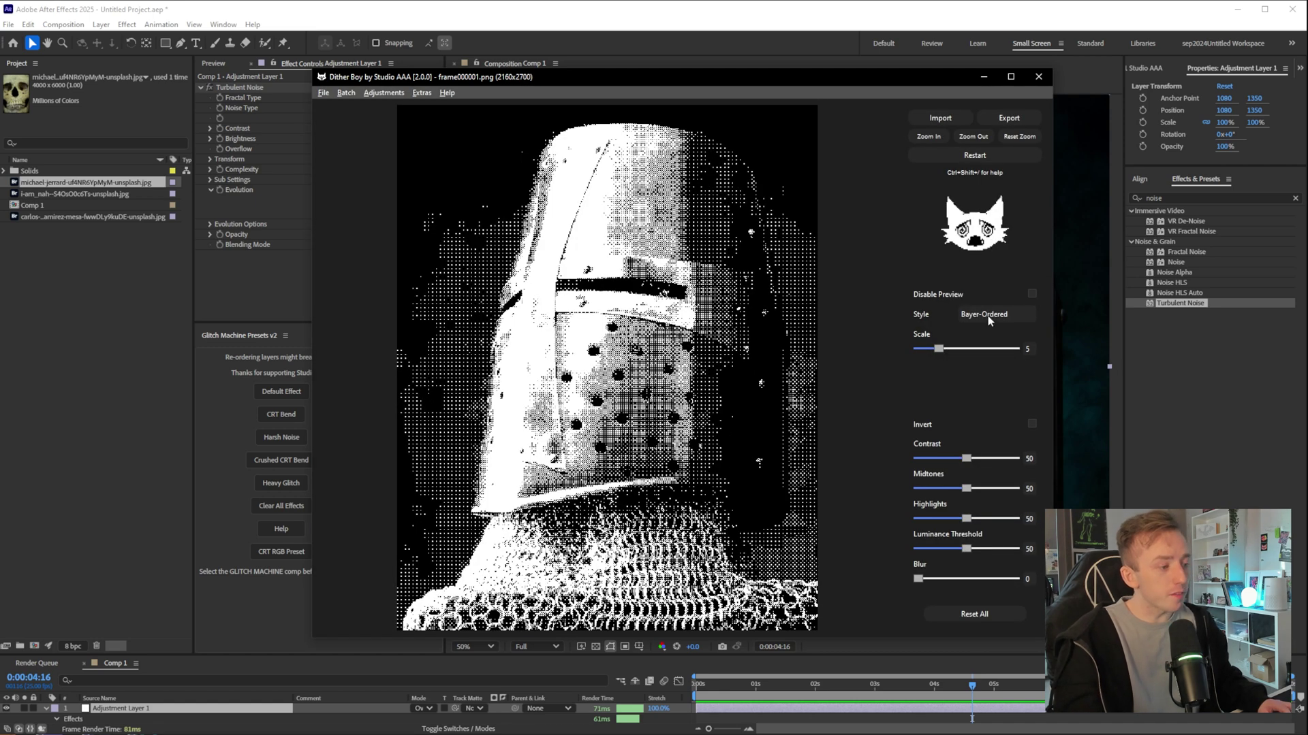
pyautogui.click(987, 316)
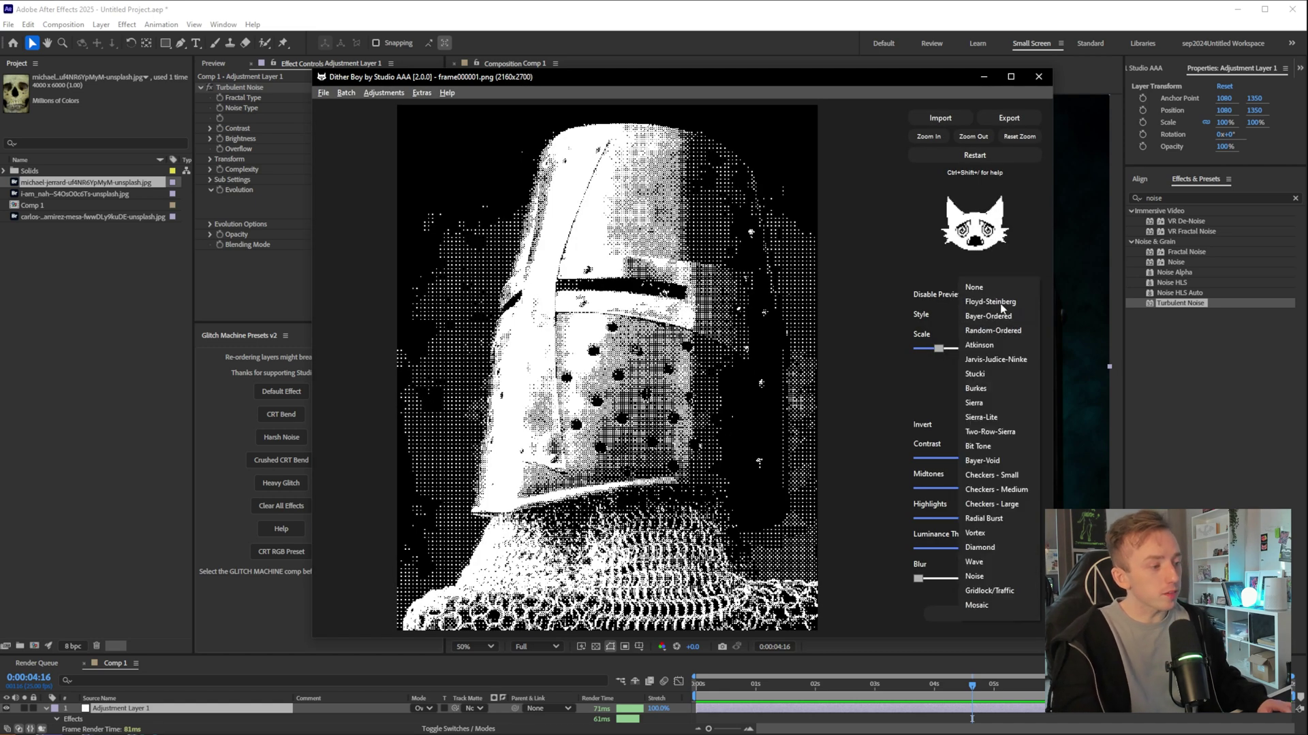
pyautogui.click(981, 348)
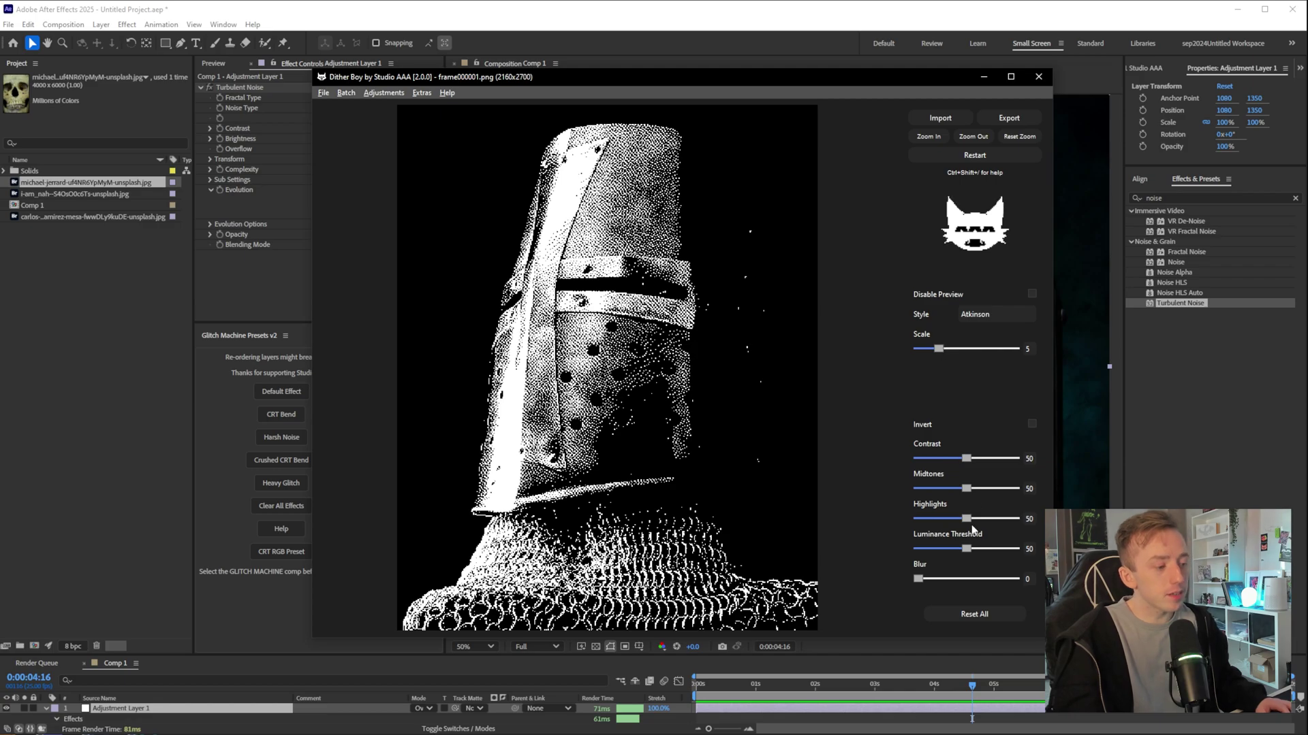
# Step: Set Luminance Threshold to 33, Contrast to 26 and Scale to 7
pyautogui.moveTo(967, 549); pyautogui.dragTo(922, 548)
pyautogui.moveTo(937, 545); pyautogui.dragTo(921, 544)
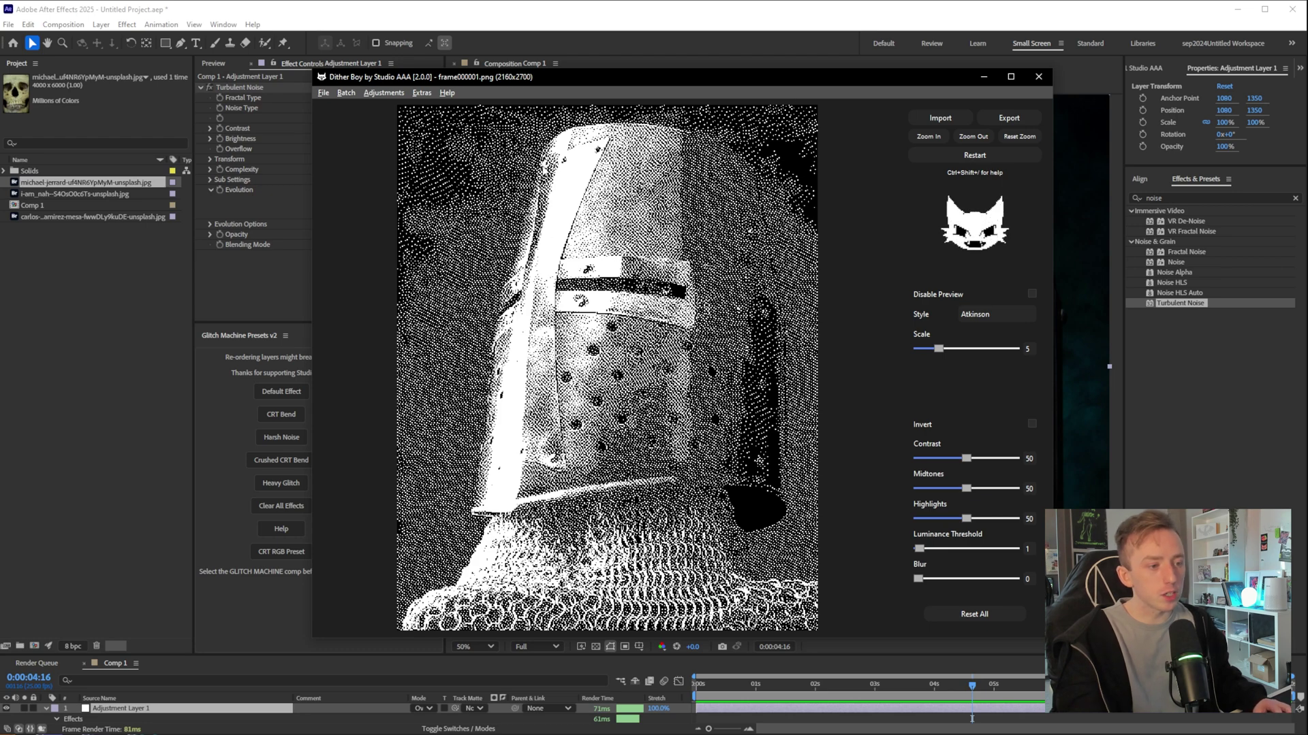
pyautogui.moveTo(919, 549); pyautogui.dragTo(951, 550)
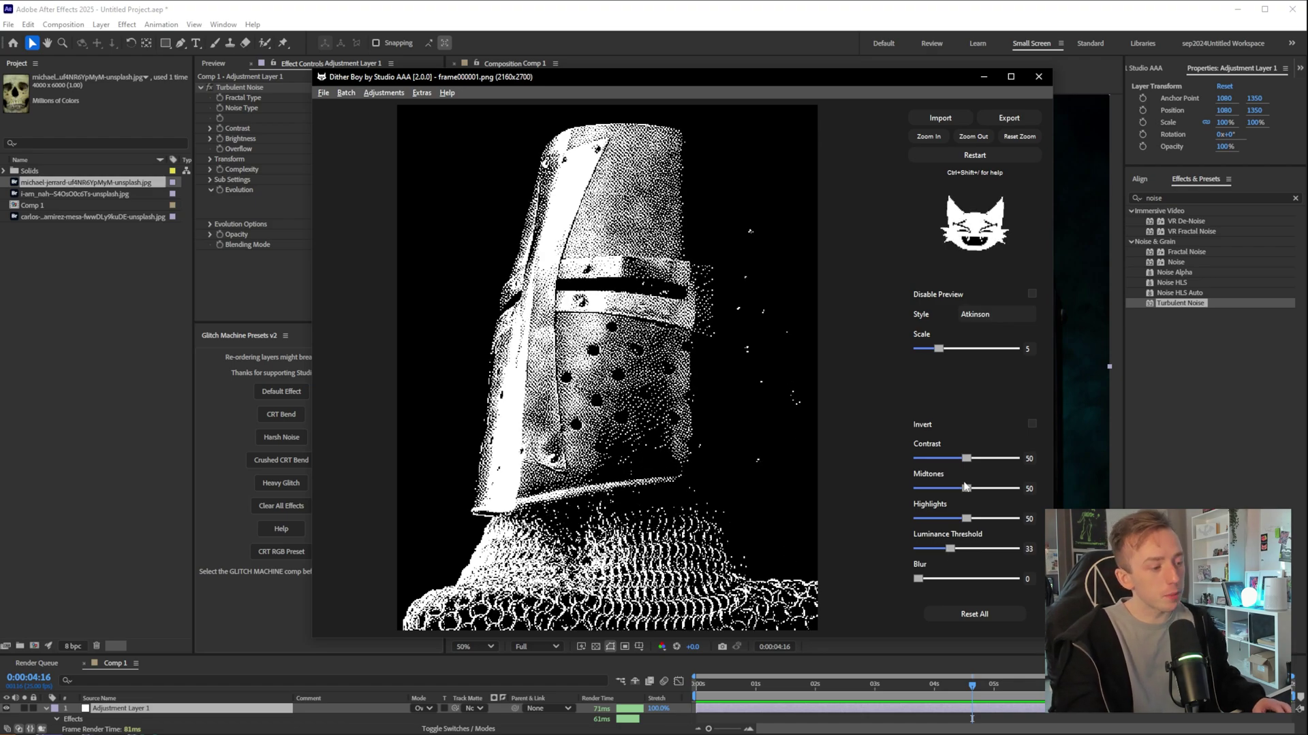
pyautogui.moveTo(967, 458); pyautogui.dragTo(933, 456)
pyautogui.moveTo(938, 349)
pyautogui.mouseDown()
pyautogui.moveTo(975, 351)
pyautogui.moveTo(950, 350)
pyautogui.mouseUp()
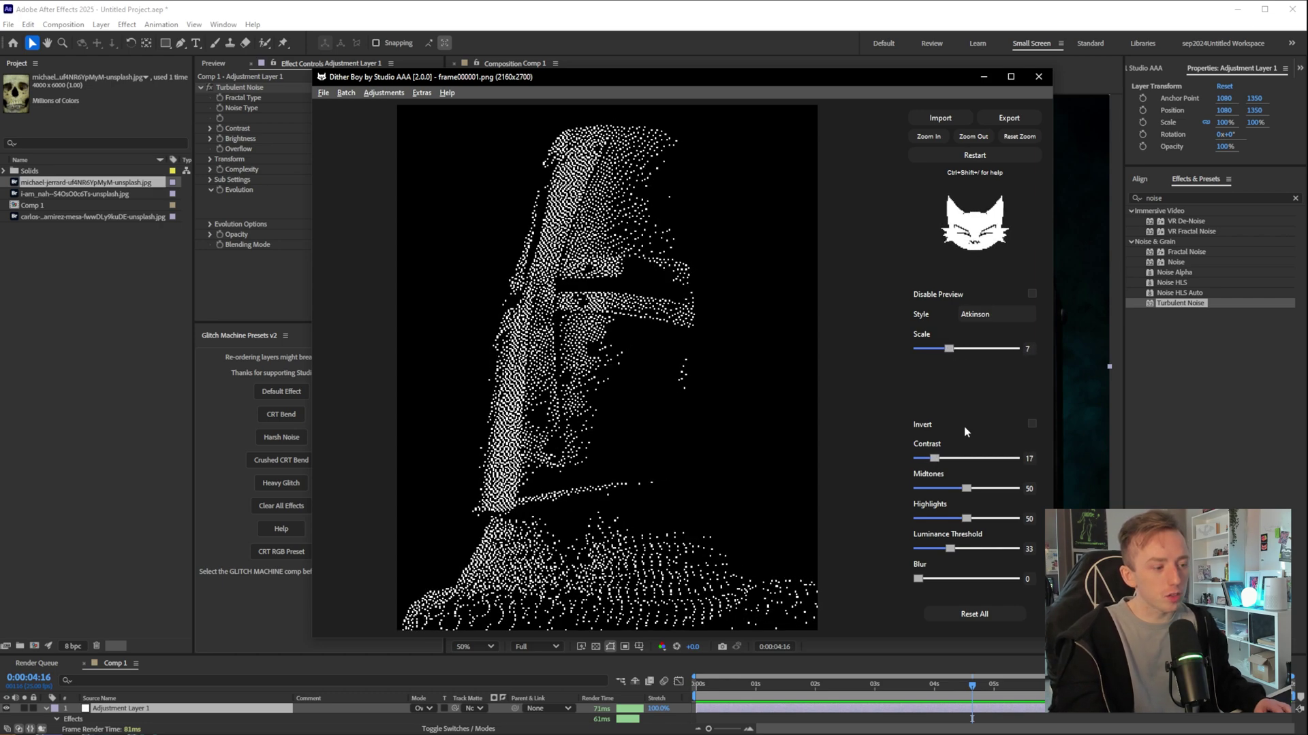
pyautogui.moveTo(934, 458); pyautogui.dragTo(945, 460)
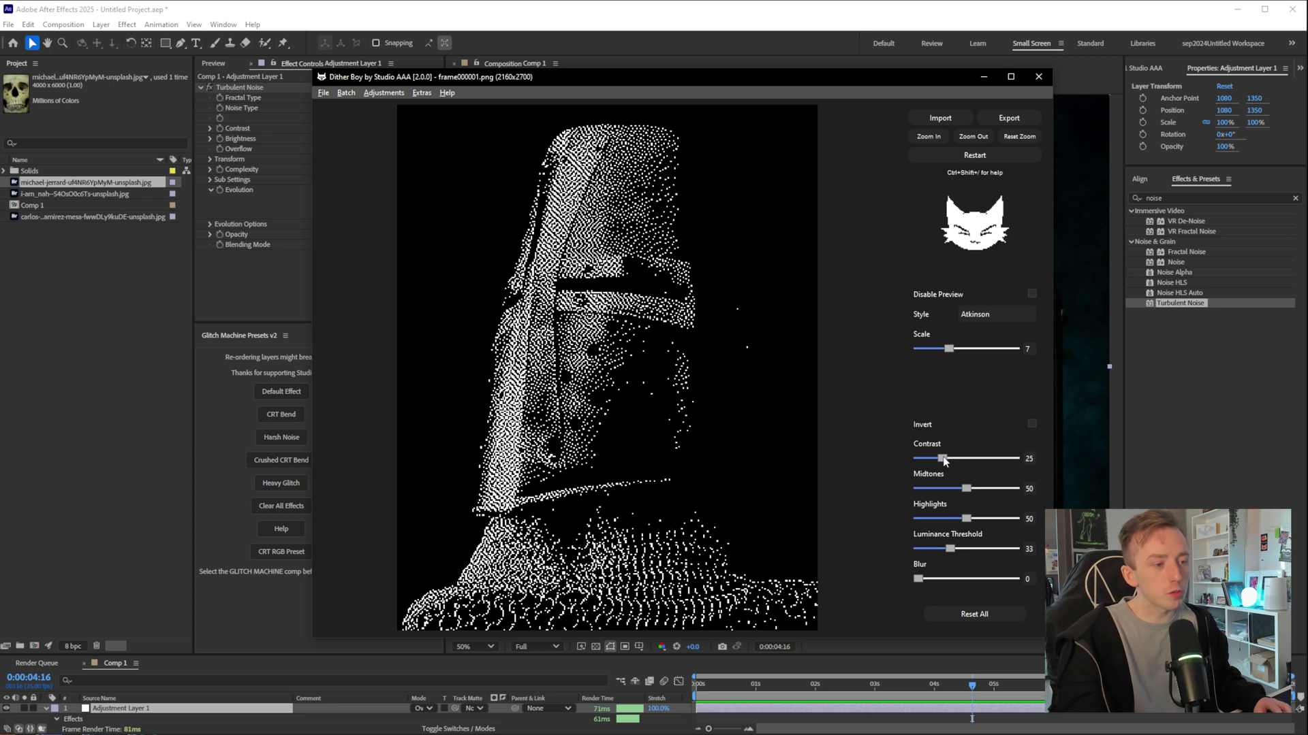
pyautogui.click(949, 349)
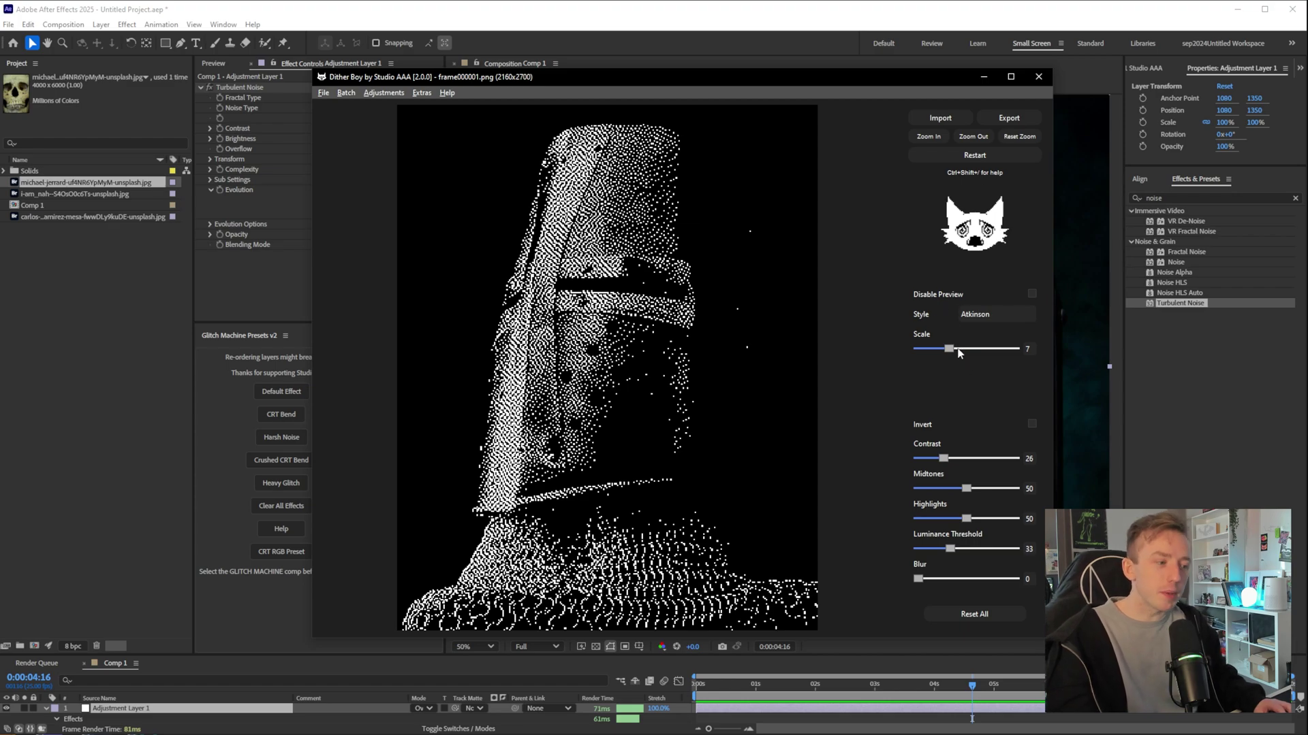
# Step: Compare the finest dots (Scale 1) with coarse dots (Scale 20) while zooming the preview
pyautogui.moveTo(942, 349); pyautogui.dragTo(908, 348)
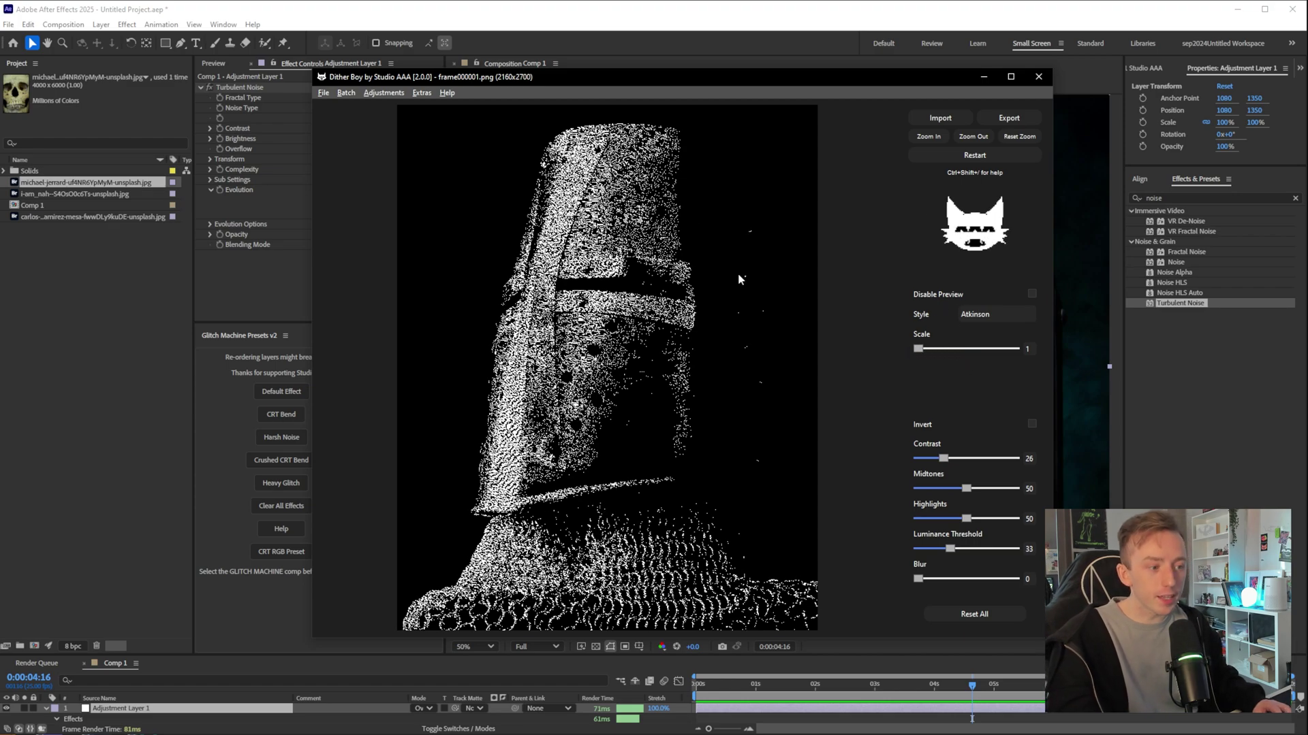
pyautogui.click(939, 136)
pyautogui.click(939, 136)
pyautogui.click(938, 136)
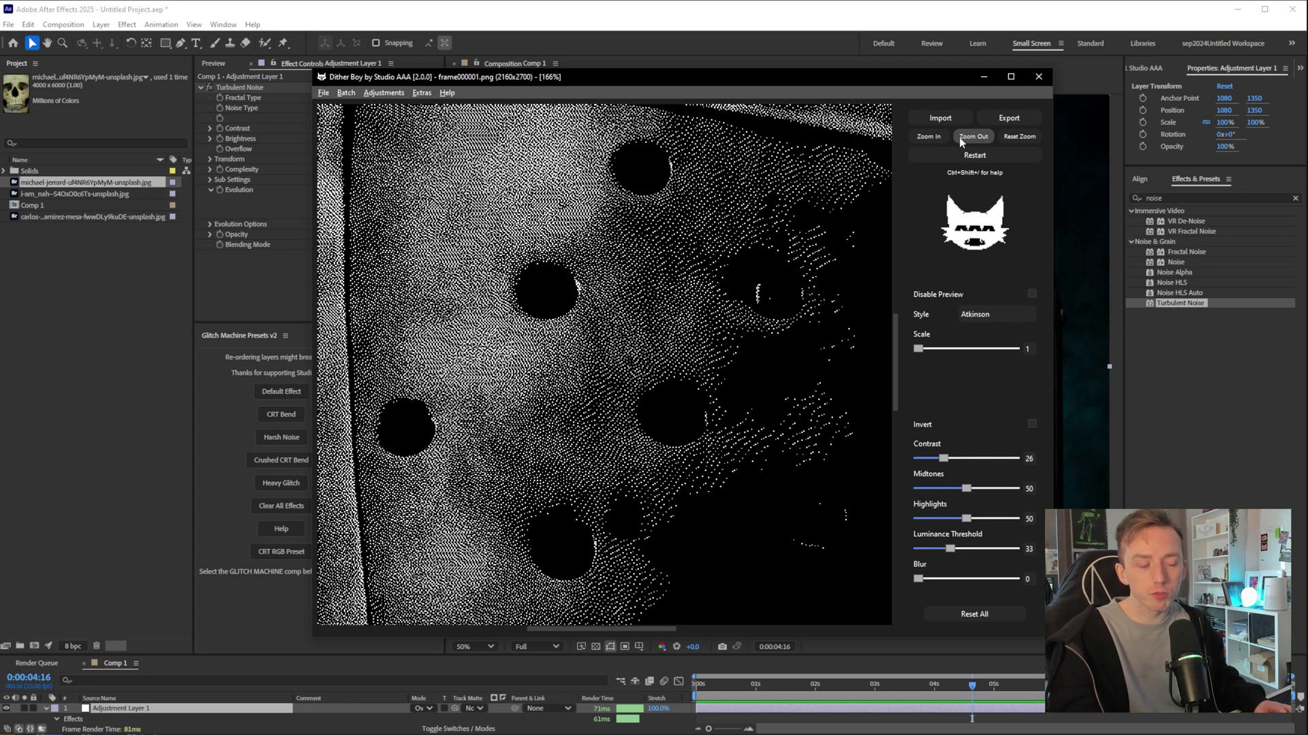
pyautogui.click(959, 137)
pyautogui.click(959, 136)
pyautogui.click(959, 137)
pyautogui.moveTo(919, 350); pyautogui.dragTo(1056, 349)
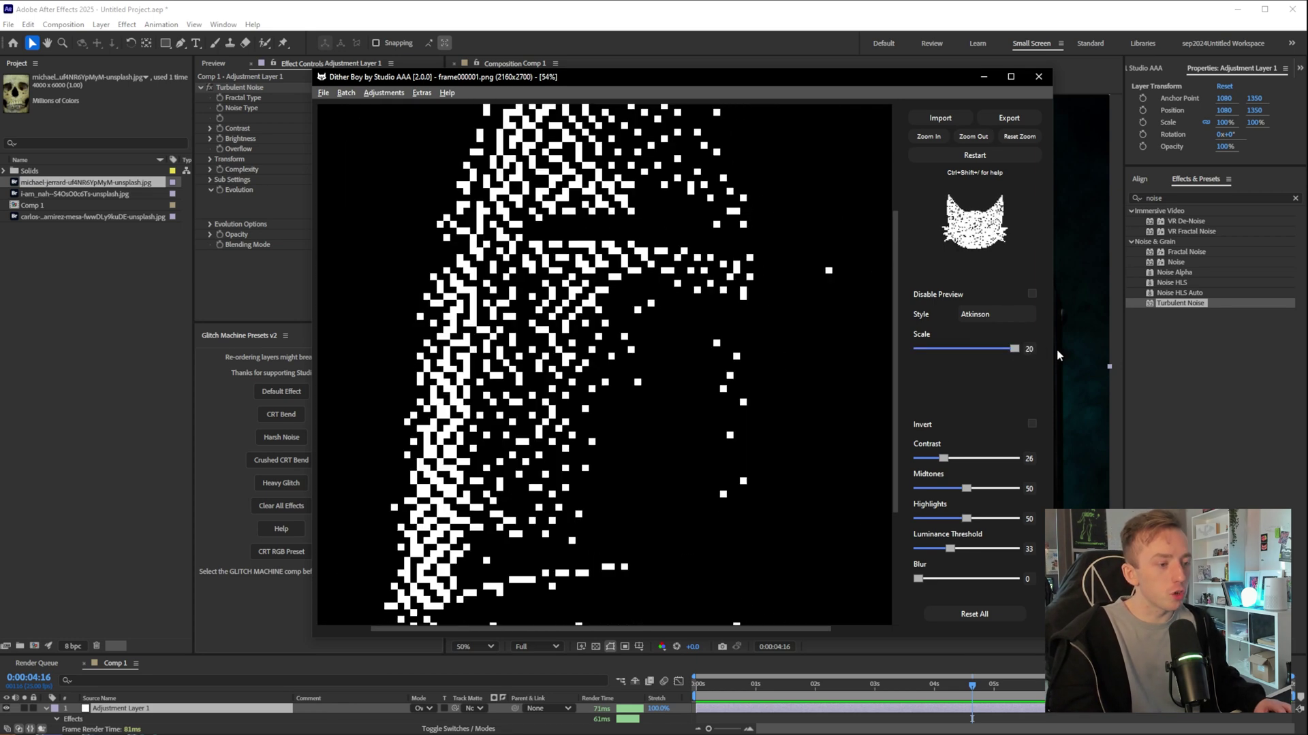
pyautogui.click(970, 137)
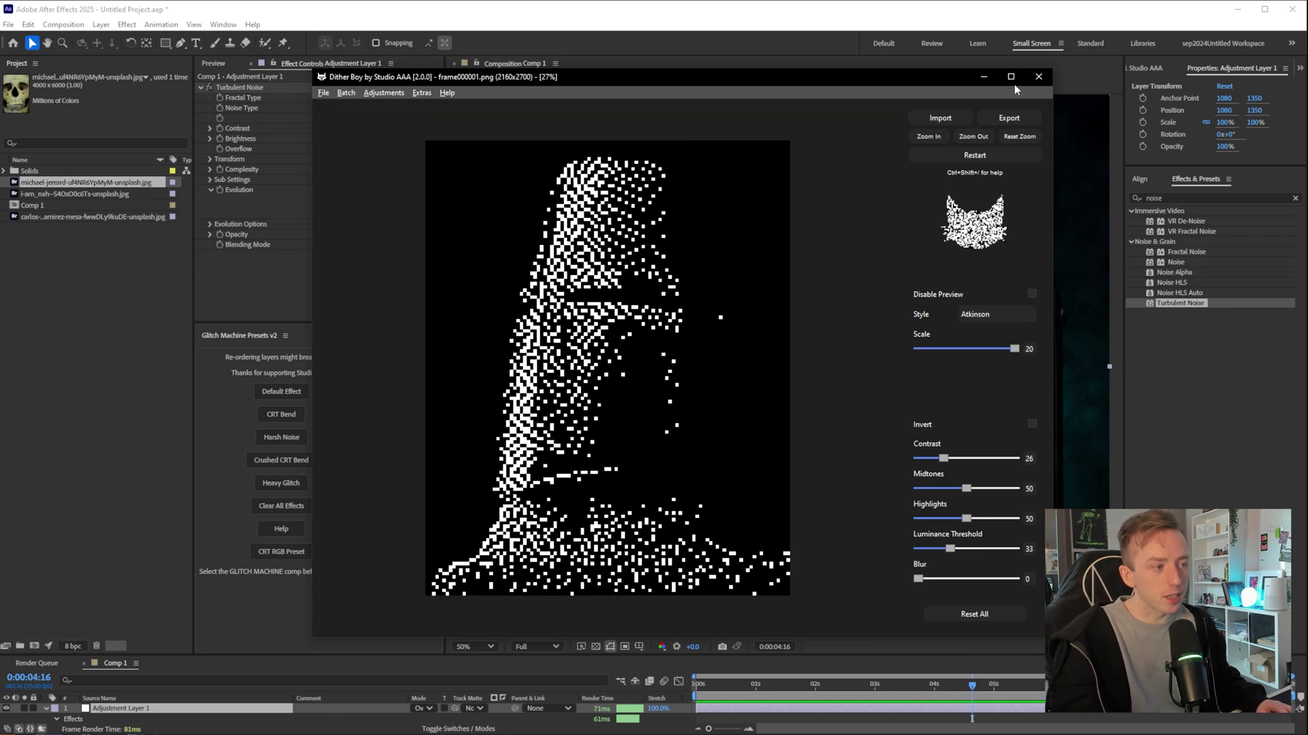
pyautogui.click(937, 135)
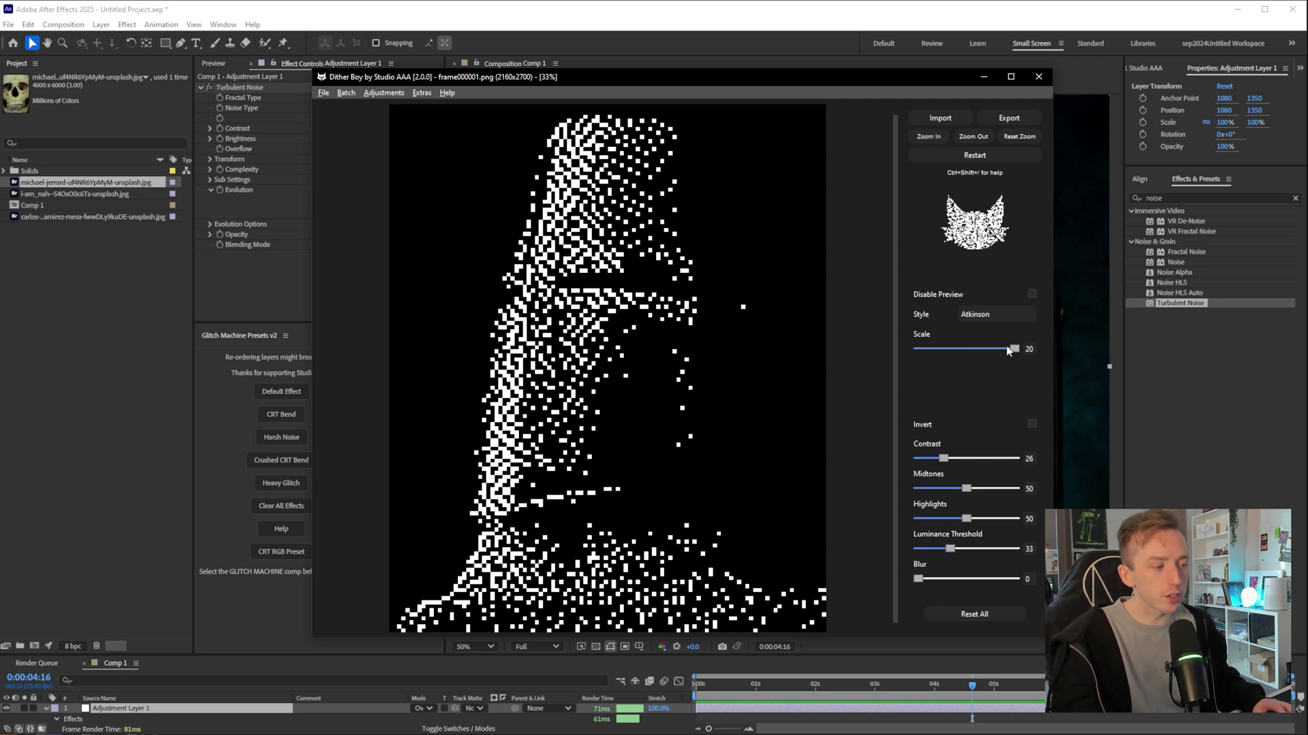
# Step: Set the dither Scale to 8 and Contrast to 35, then try a pre-dither blur
pyautogui.moveTo(1014, 349); pyautogui.dragTo(954, 351)
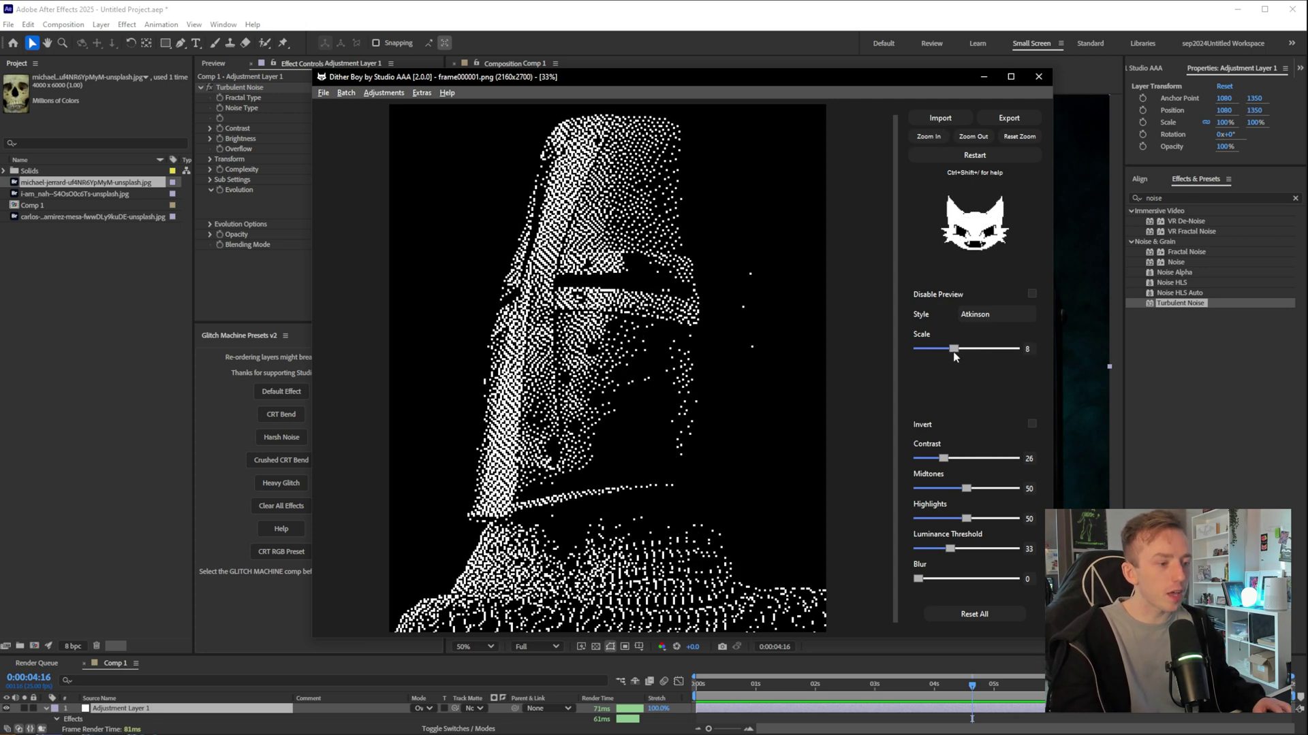
pyautogui.moveTo(943, 458); pyautogui.dragTo(951, 459)
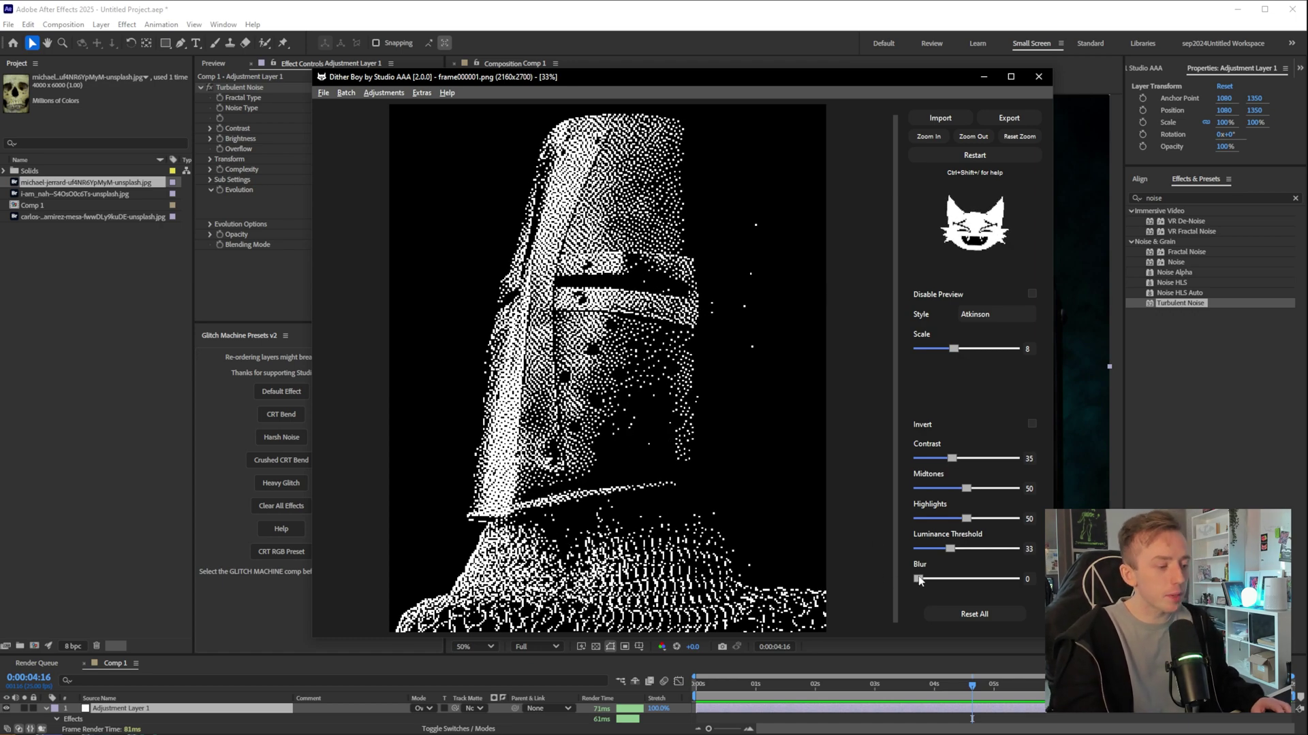
pyautogui.moveTo(918, 579)
pyautogui.mouseDown()
pyautogui.moveTo(934, 578)
pyautogui.moveTo(911, 579)
pyautogui.mouseUp()
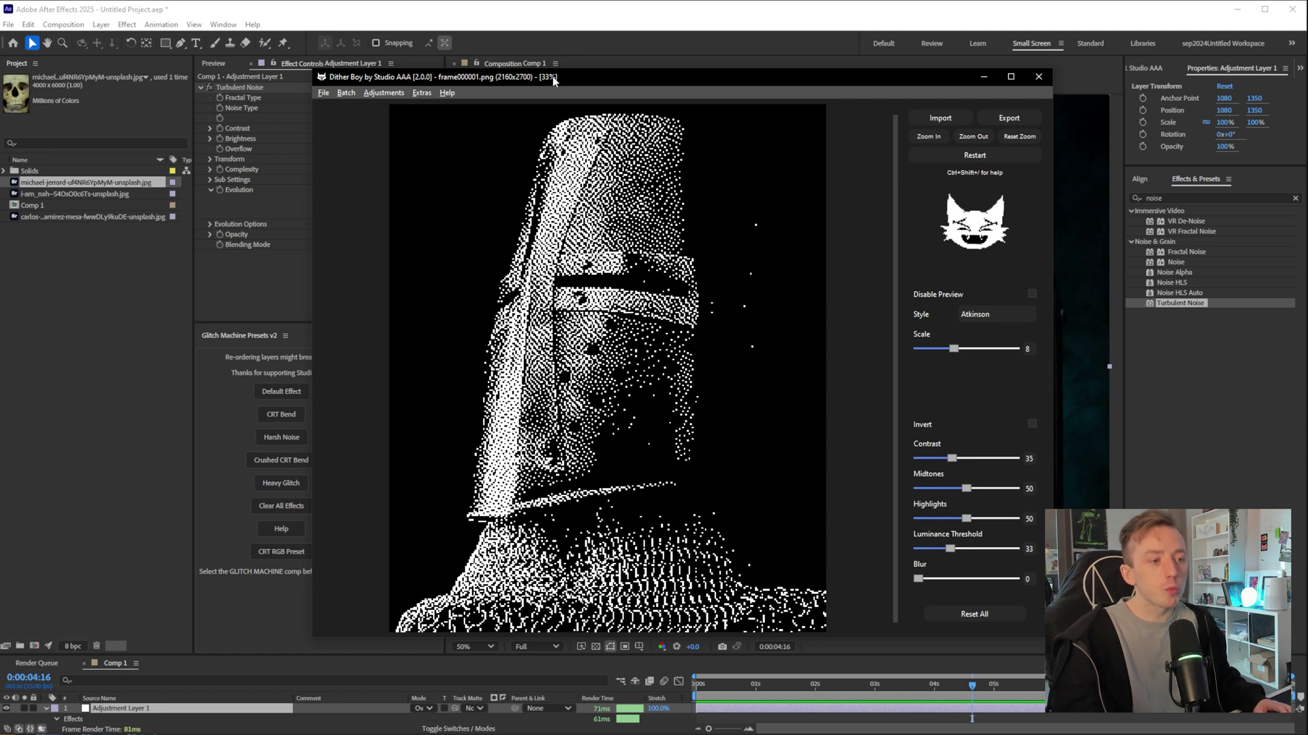
# Step: Export the Atkinson-dithered helmet footage through File > Video > Export Video
pyautogui.click(320, 94)
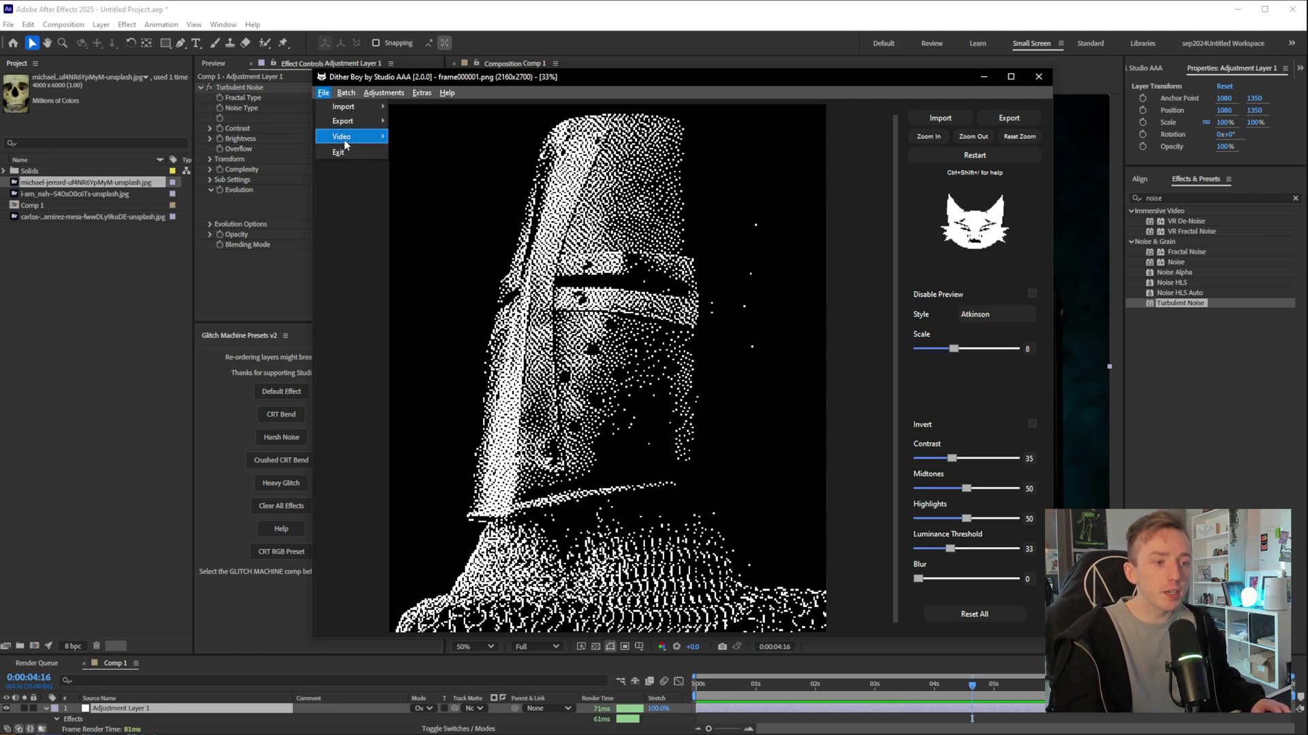
pyautogui.moveTo(346, 139)
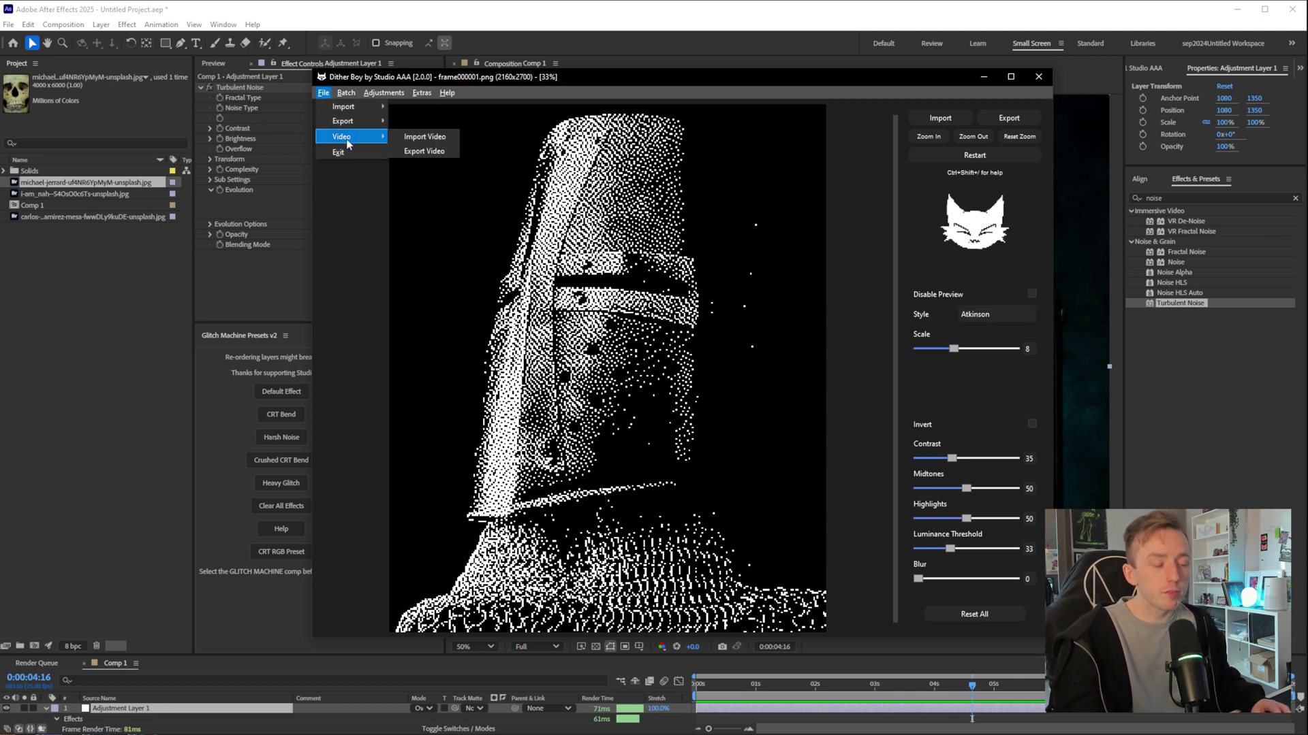
pyautogui.click(433, 153)
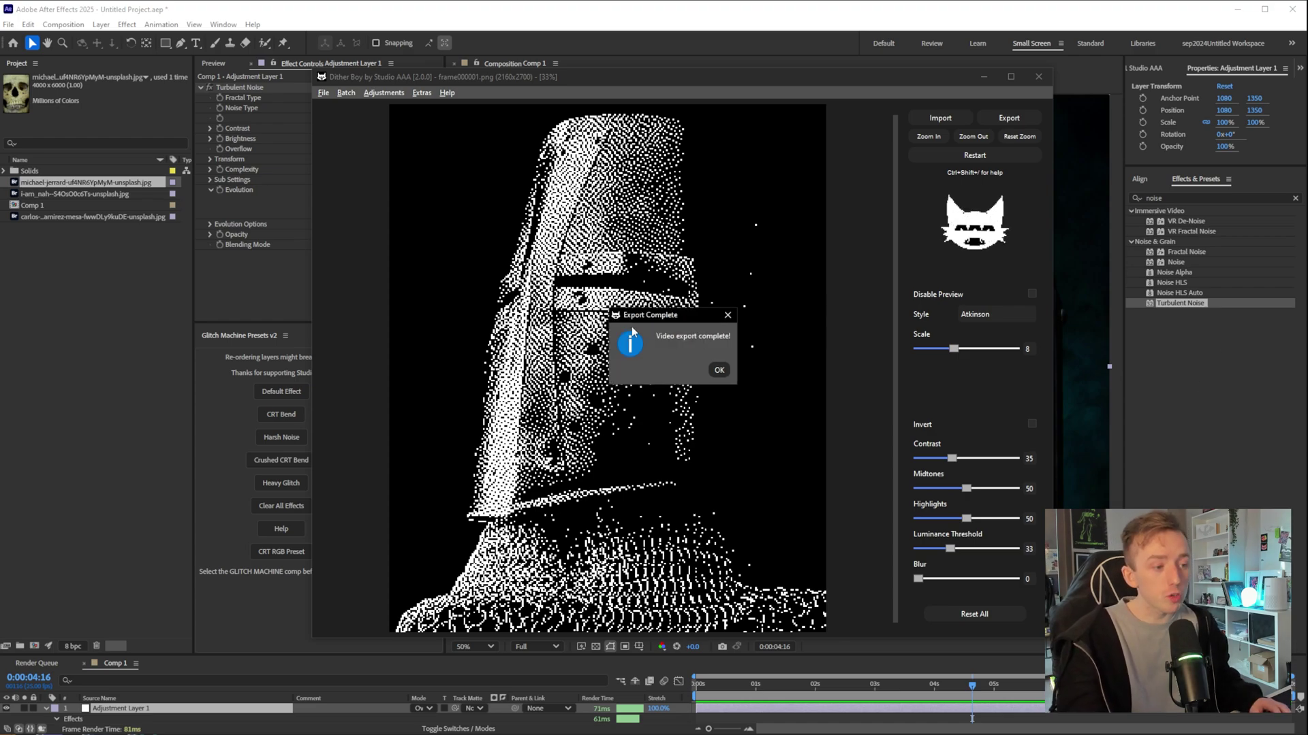
# Step: Acknowledge the finished export, then rewind and pause helmet2.mp4 in Media Player Classic
pyautogui.click(719, 371)
pyautogui.moveTo(856, 68); pyautogui.dragTo(831, 56)
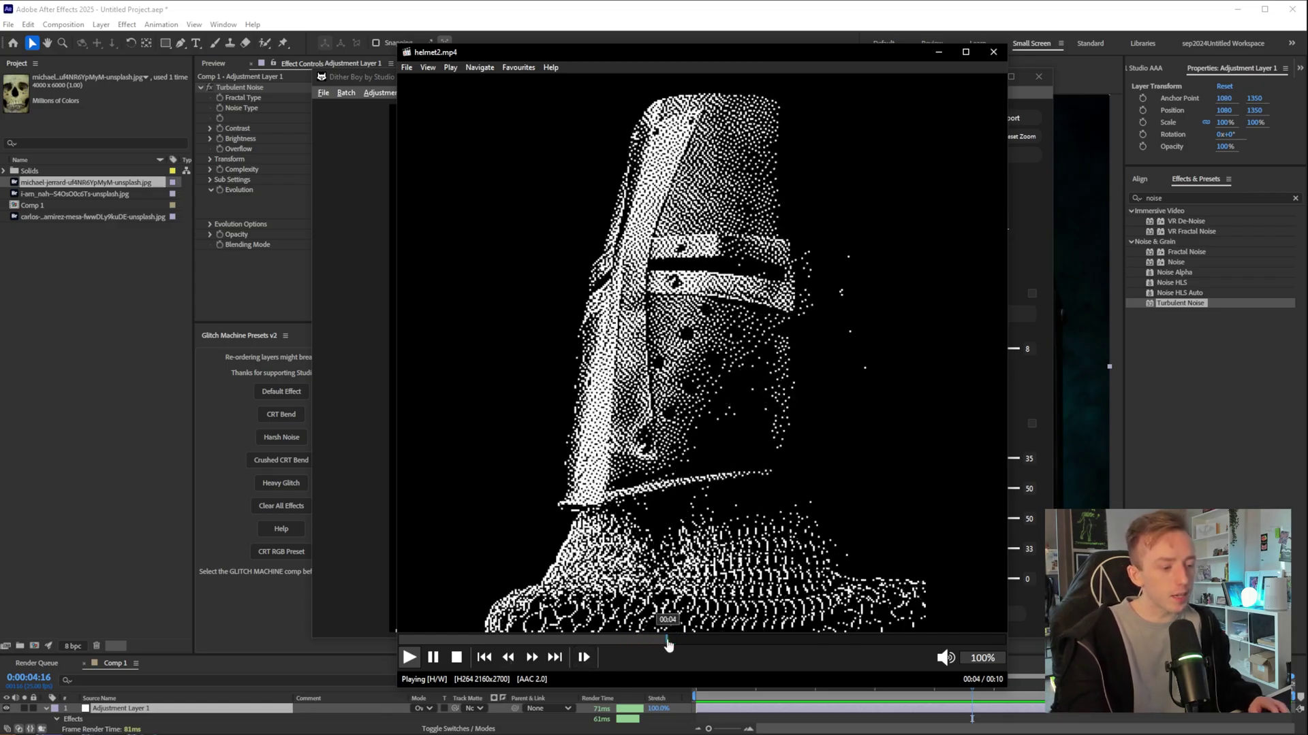
pyautogui.moveTo(665, 639); pyautogui.dragTo(394, 640)
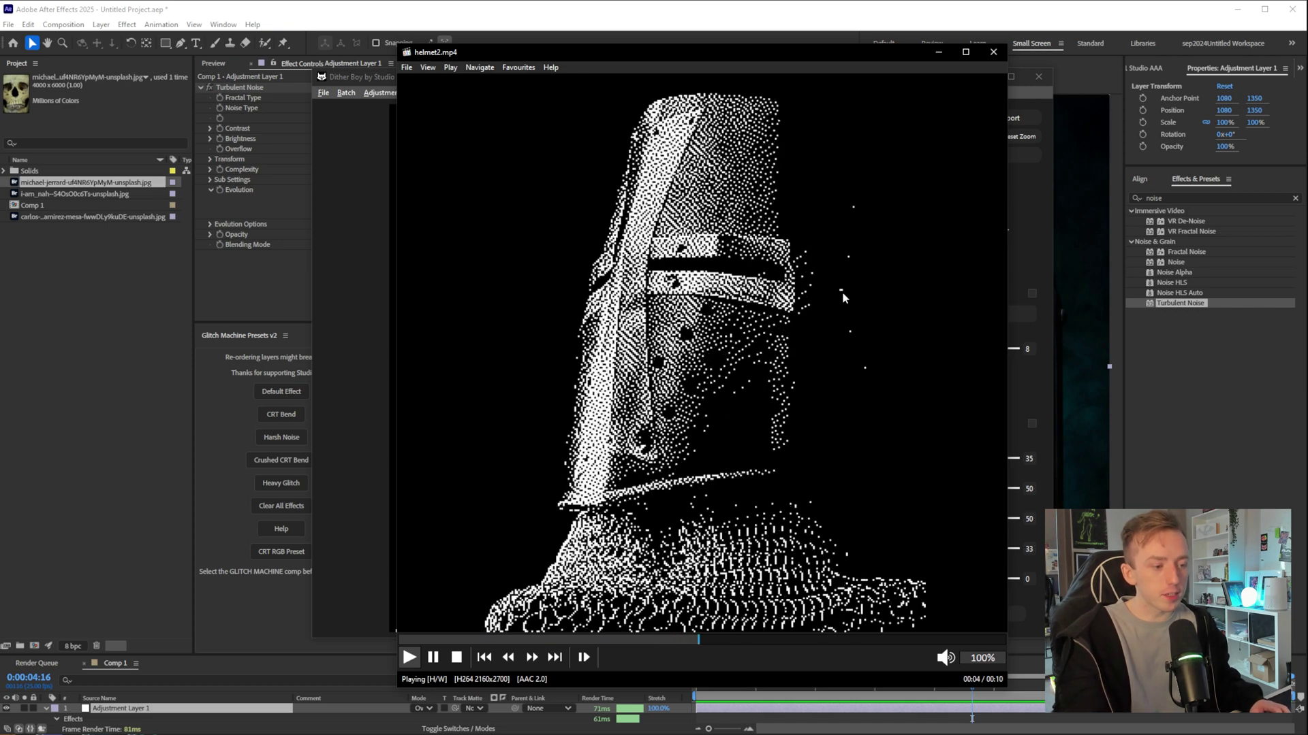
pyautogui.press('space')
# Step: Send the video player to the background and return to Dither Boy's dithered helmet preview
pyautogui.click(1106, 19)
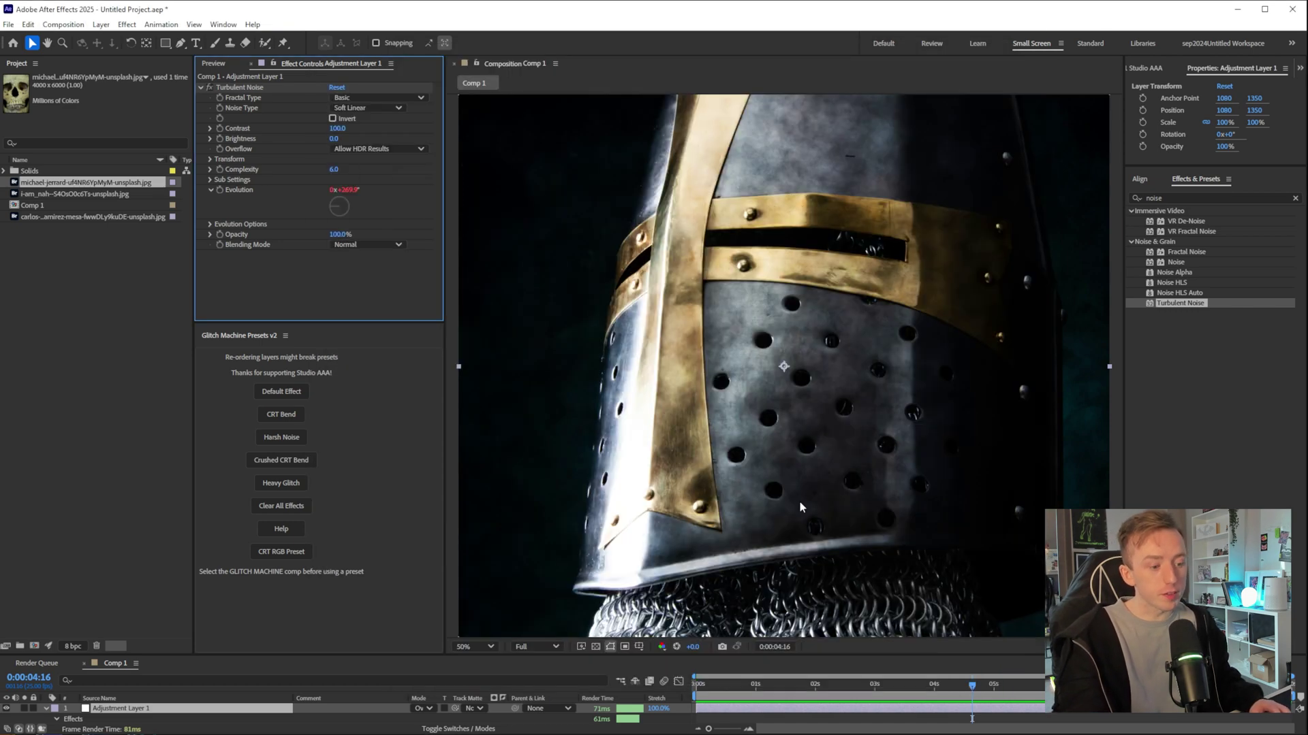
pyautogui.hotkey('alt', 'Tab')
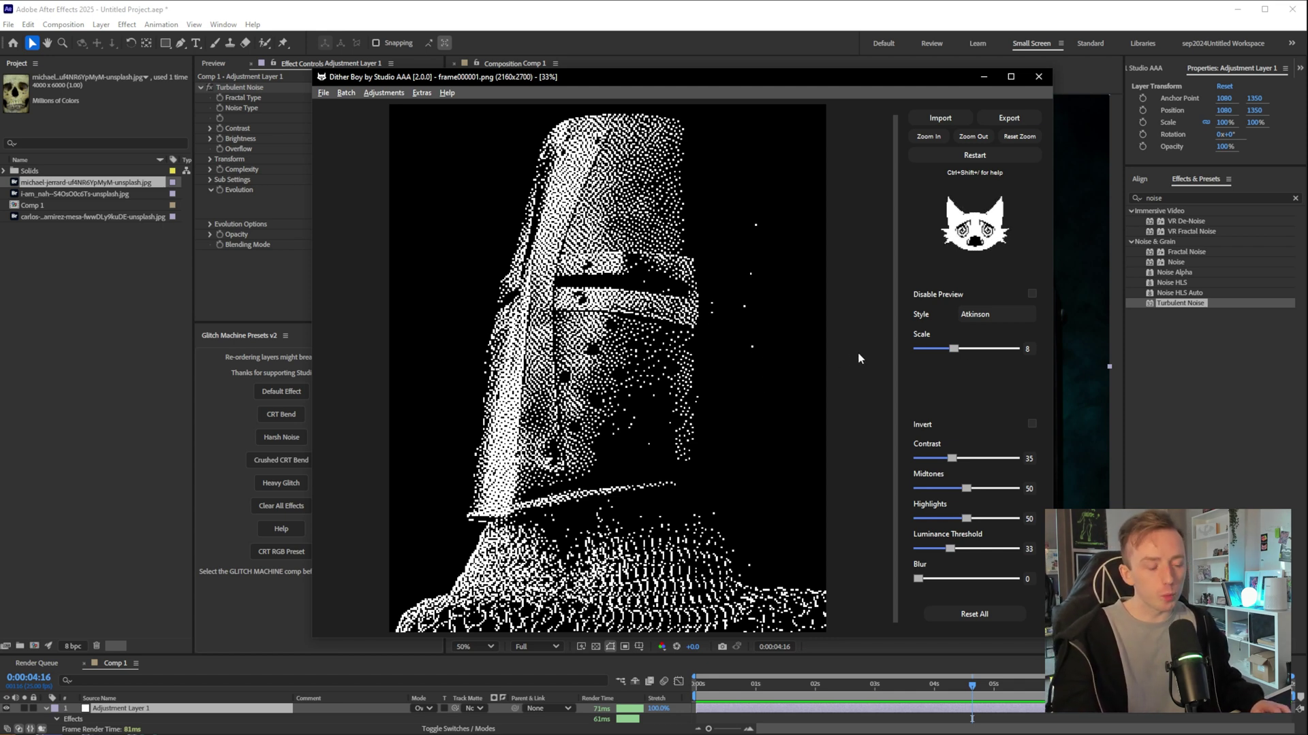
pyautogui.scroll(1, 891, 397)
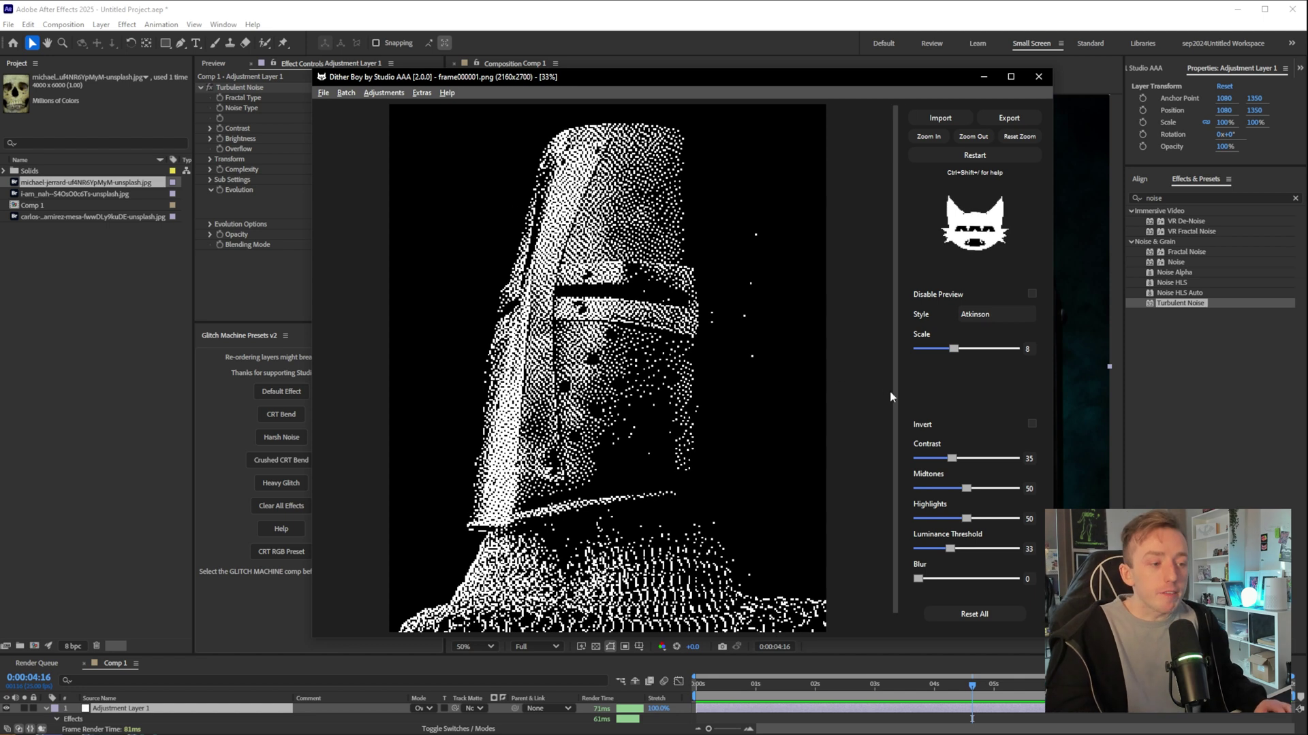
pyautogui.scroll(-2, 671, 331)
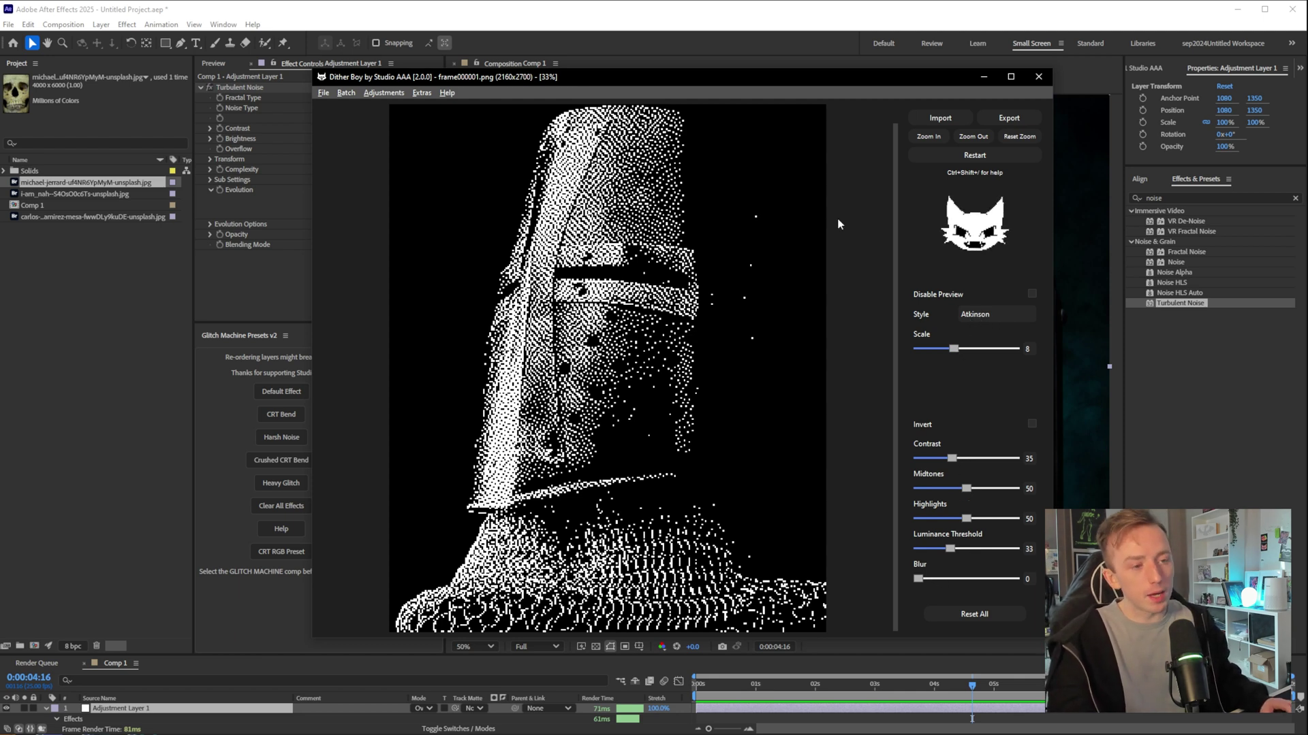
# Step: Save the current dither settings as the preset 'helmet tutorial preset'
pyautogui.click(400, 94)
pyautogui.moveTo(405, 136)
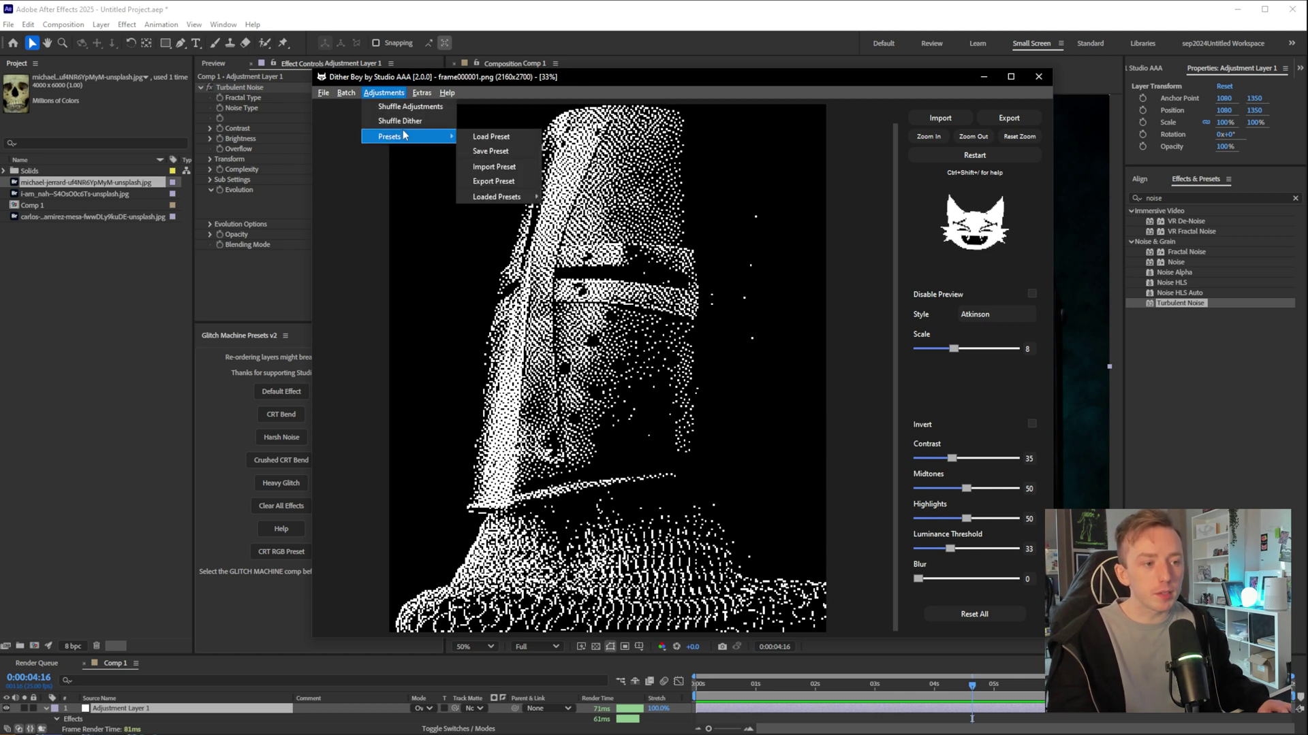
pyautogui.click(496, 151)
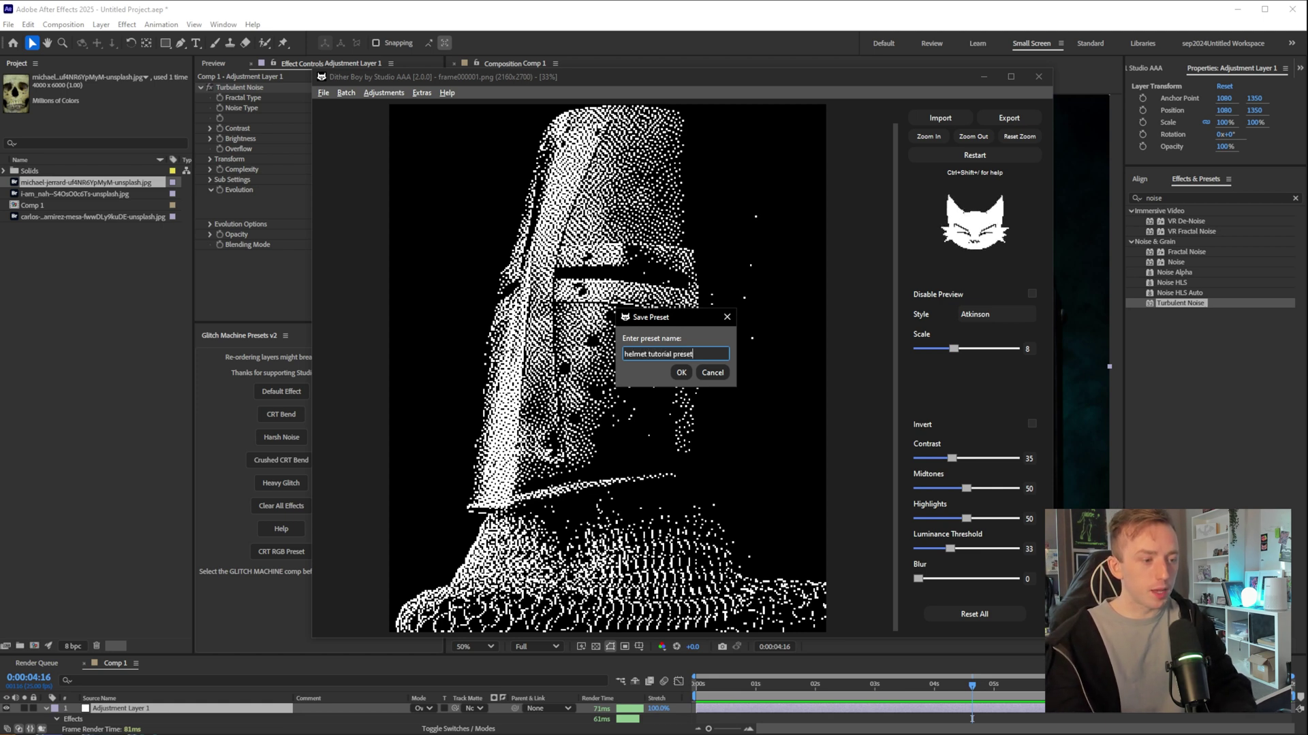
pyautogui.press('Return')
# Step: Check the Loaded Presets list without choosing a preset
pyautogui.click(383, 93)
pyautogui.moveTo(409, 136)
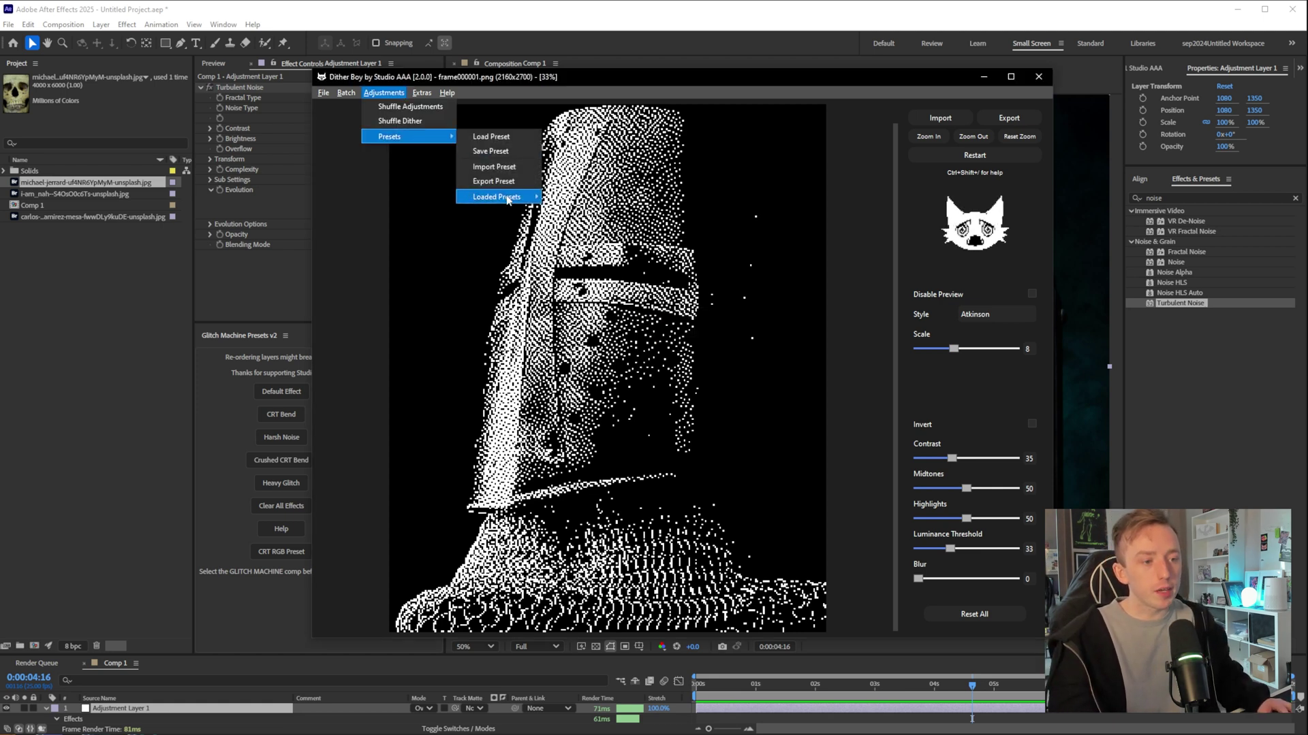
pyautogui.moveTo(508, 197)
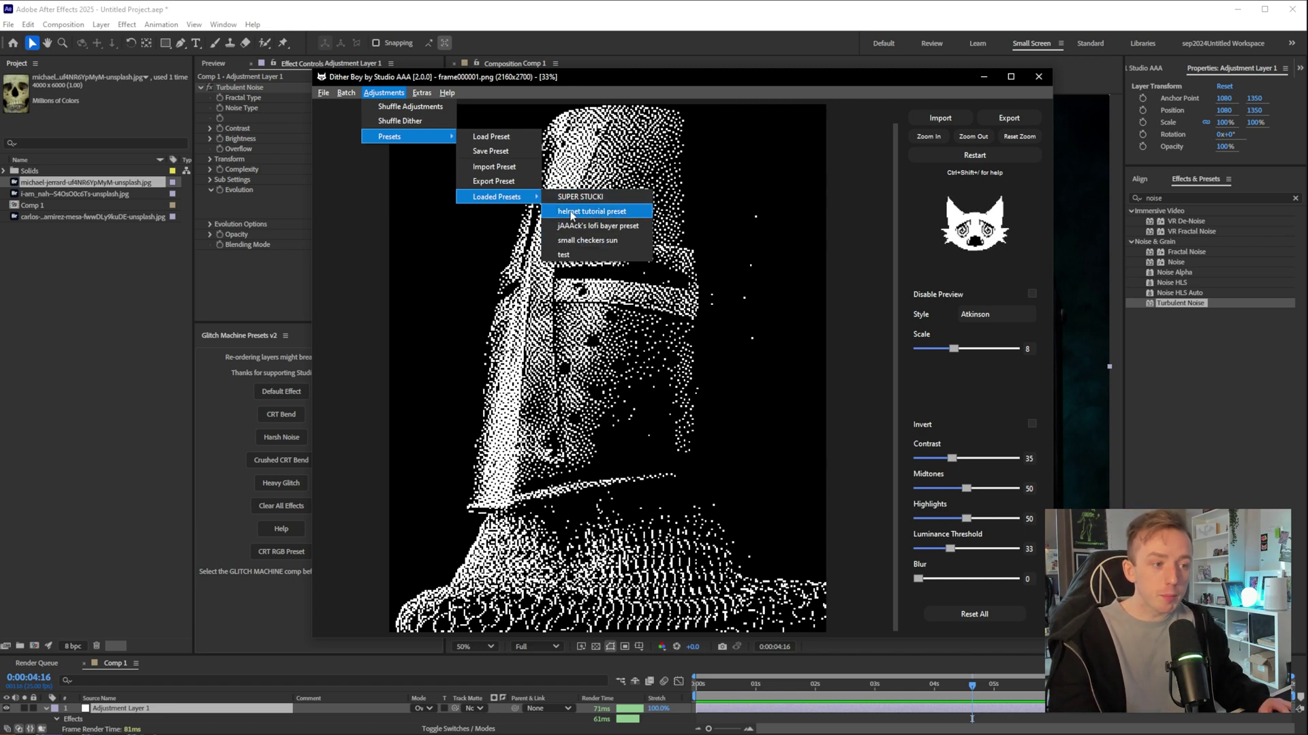
pyautogui.click(756, 221)
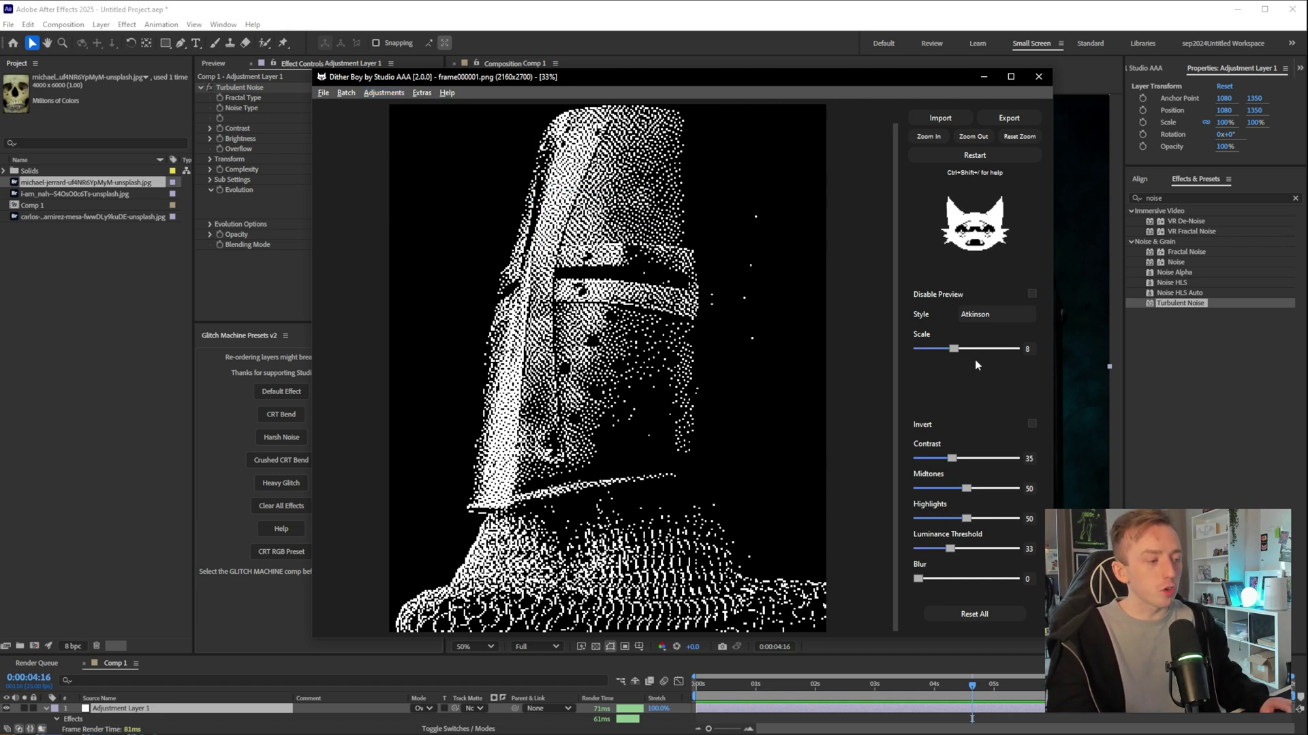
# Step: Change Scale to 18 and Contrast to 87, then reload 'helmet tutorial preset' to restore them
pyautogui.moveTo(954, 350); pyautogui.dragTo(1004, 349)
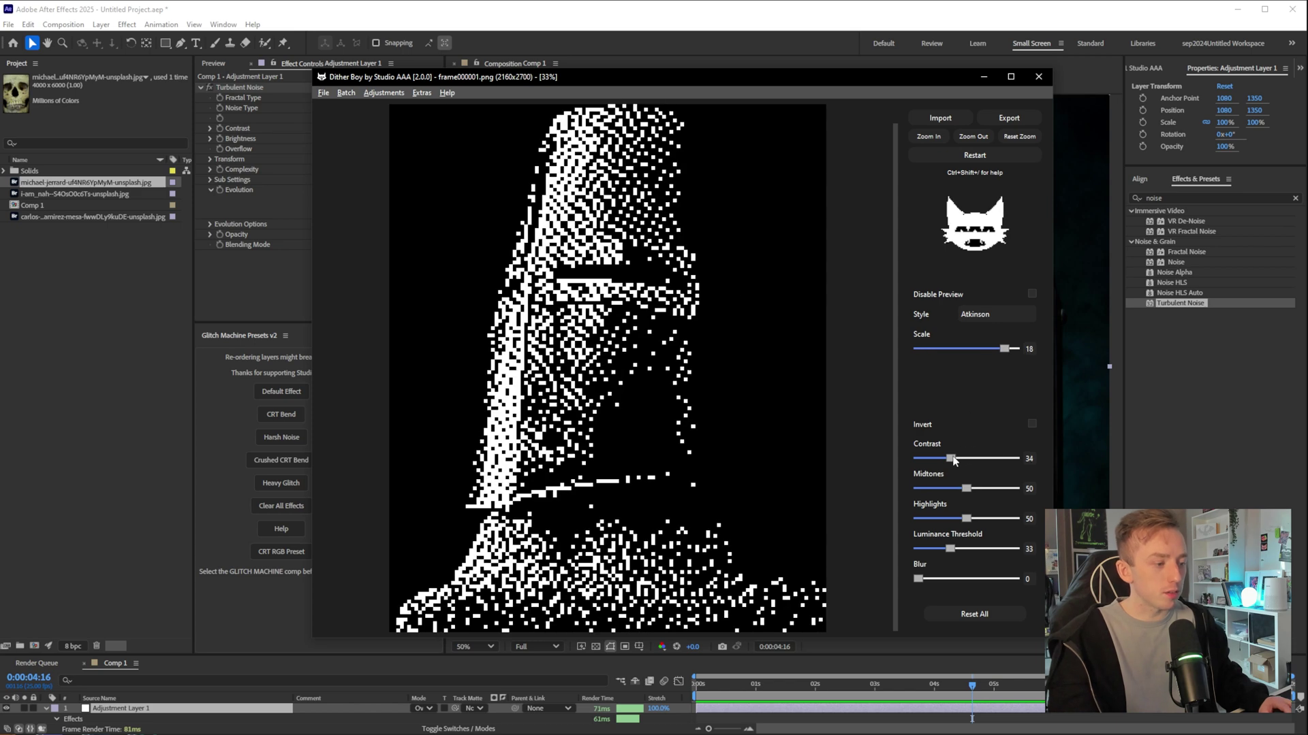
pyautogui.moveTo(951, 459); pyautogui.dragTo(940, 489)
pyautogui.click(384, 92)
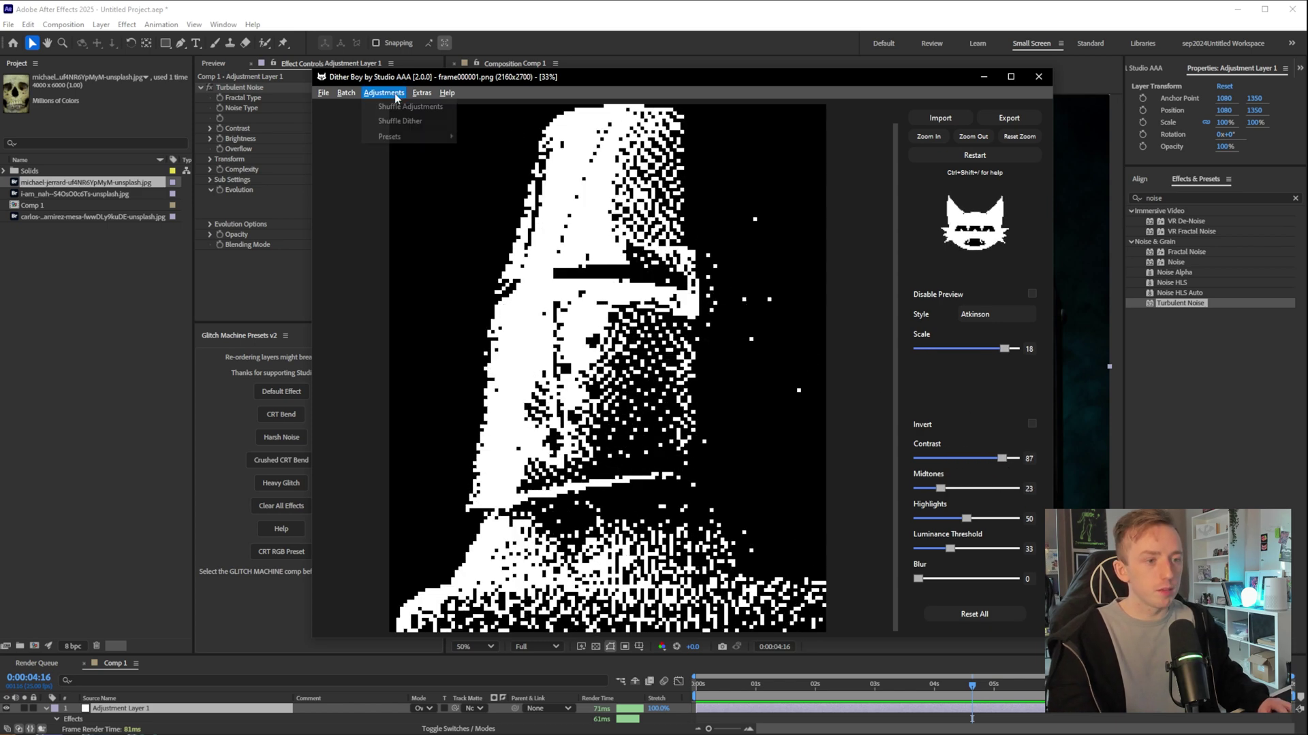
pyautogui.moveTo(511, 197)
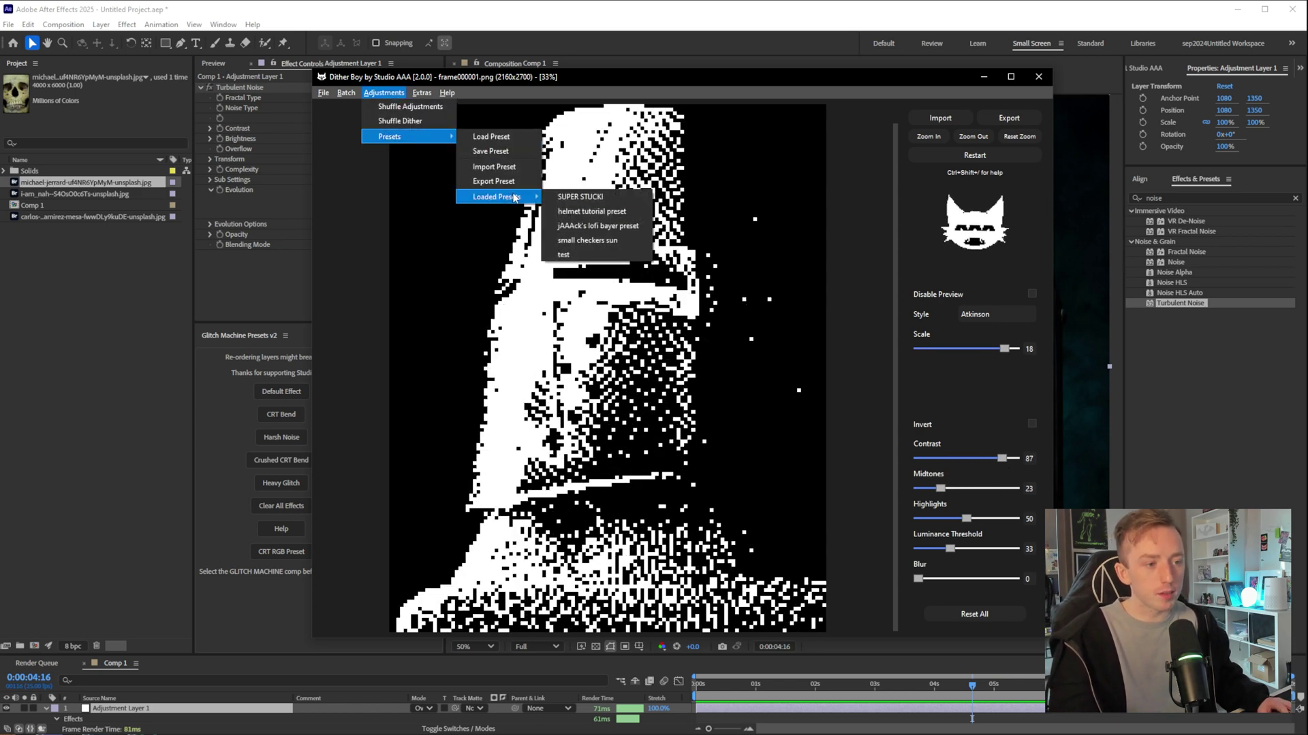
pyautogui.click(590, 212)
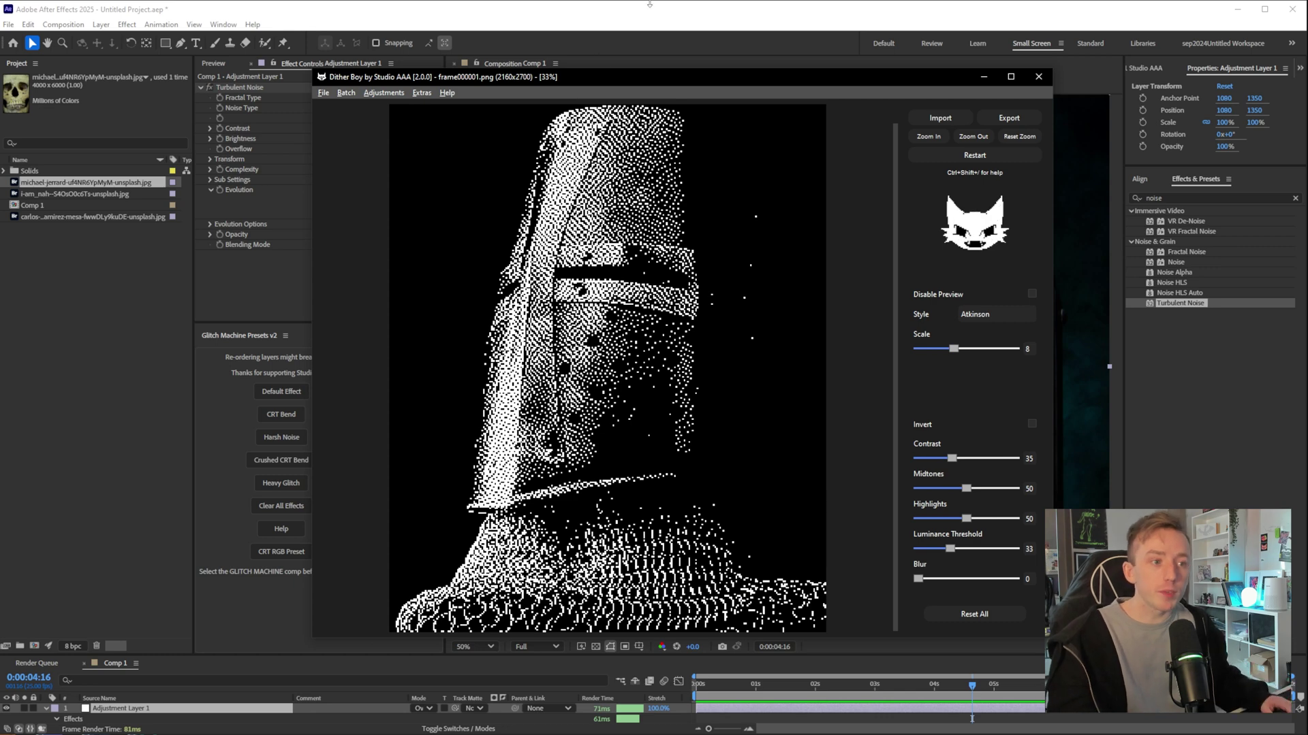
# Step: Move the After Effects playhead to 0:00:06:05, then return to Dither Boy
pyautogui.click(672, 20)
pyautogui.moveTo(974, 692); pyautogui.dragTo(1065, 693)
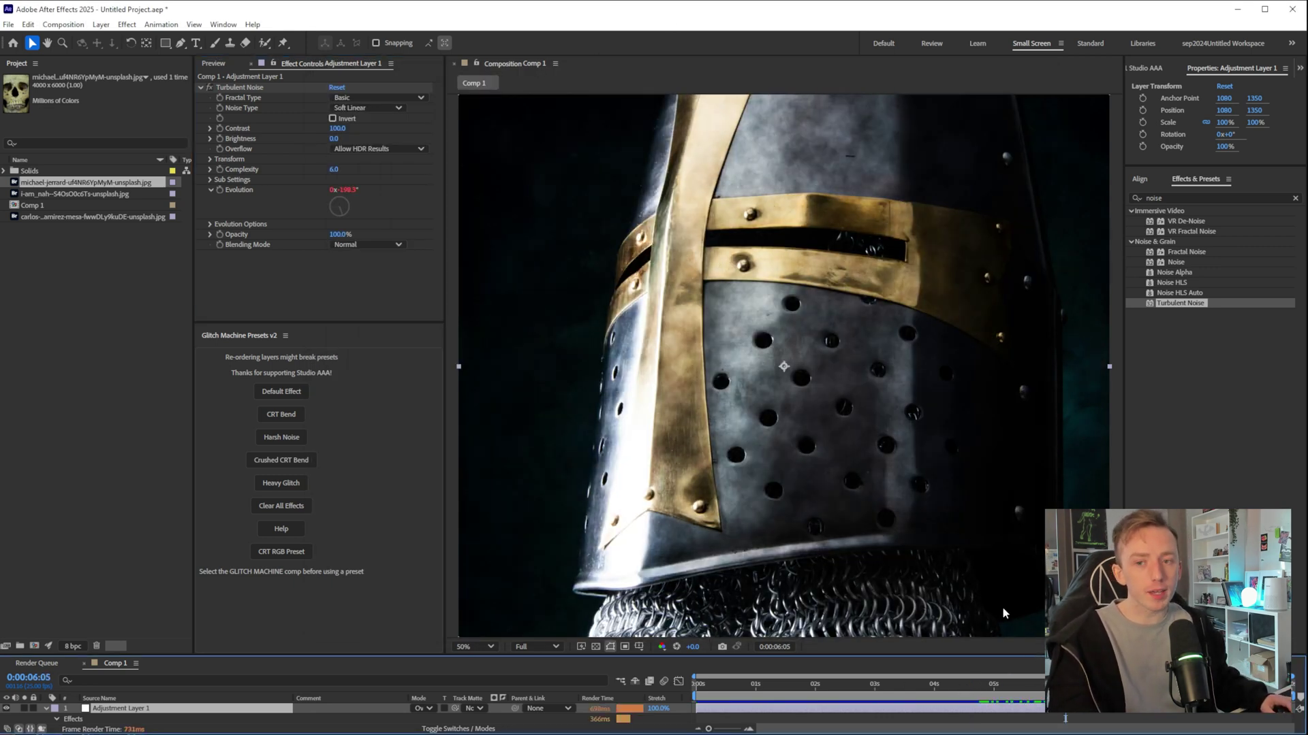
pyautogui.hotkey('alt', 'Tab')
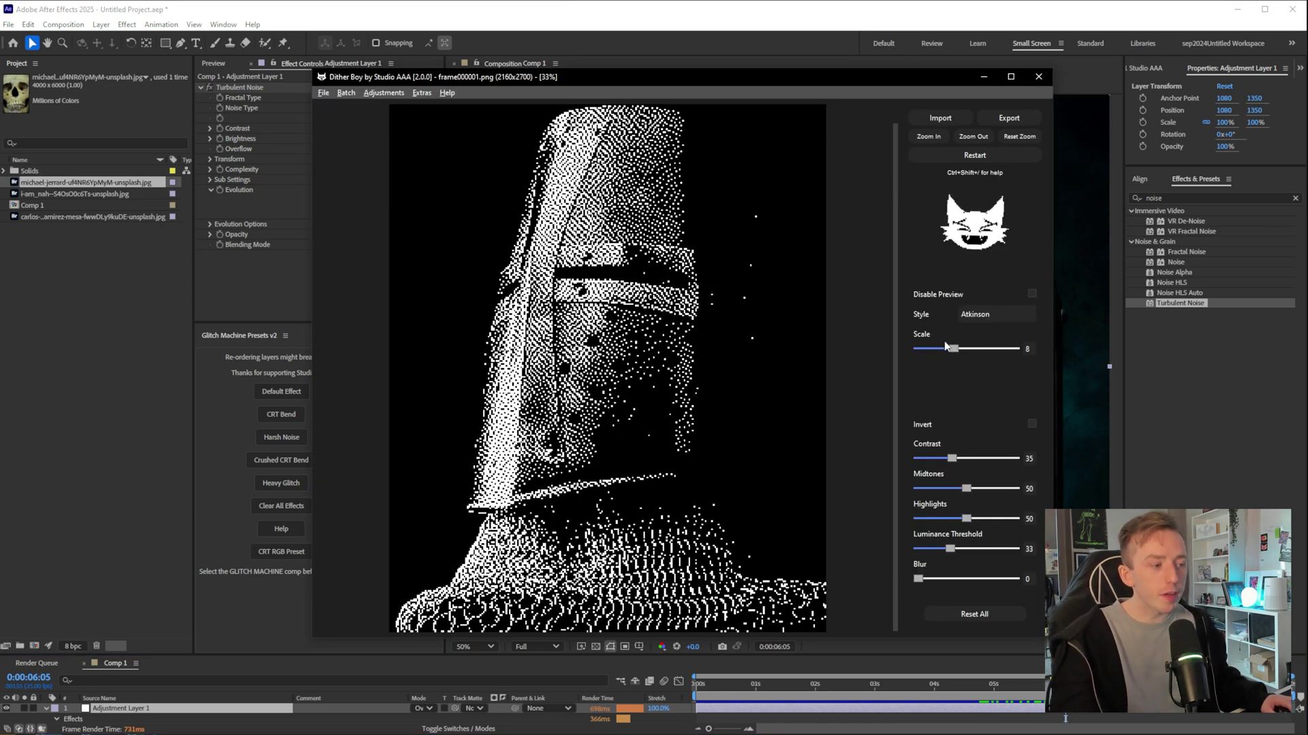
# Step: Browse the preset options and Loaded Presets list without changing the dither settings
pyautogui.click(384, 93)
pyautogui.moveTo(427, 139)
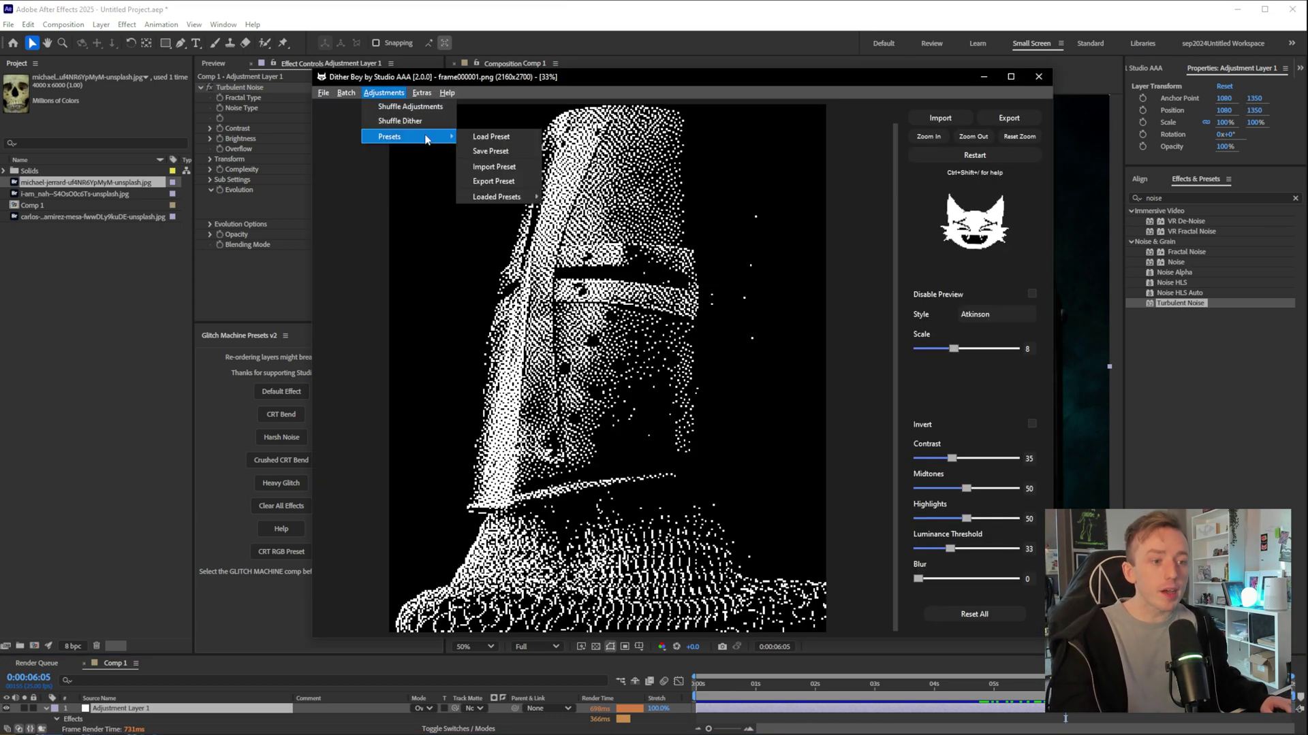
pyautogui.click(655, 181)
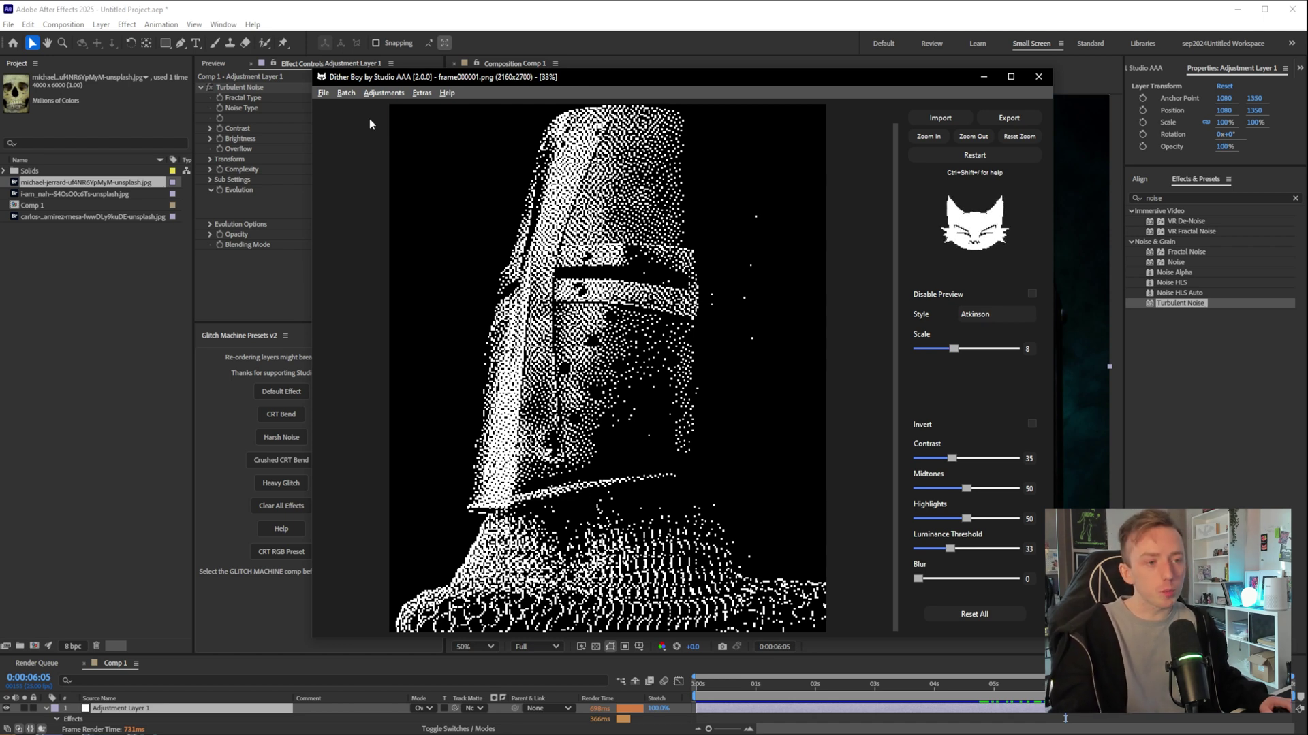
pyautogui.click(384, 93)
pyautogui.moveTo(408, 137)
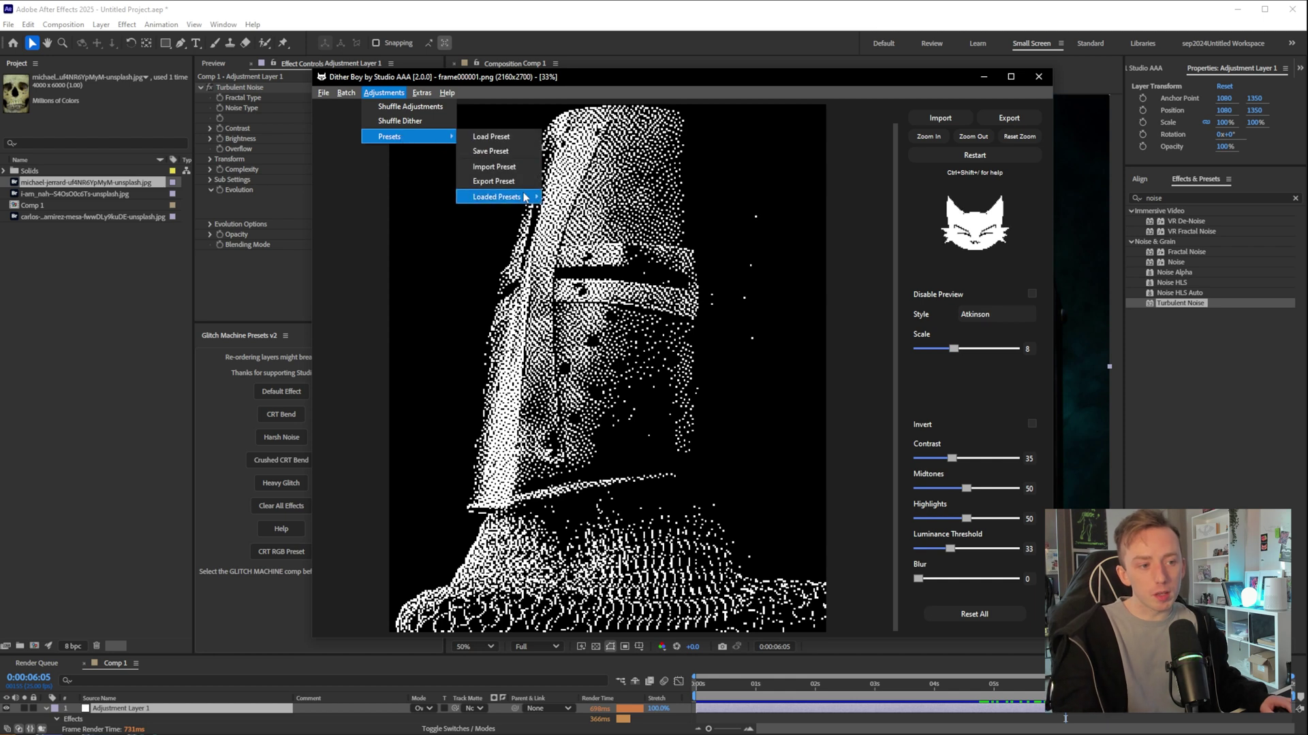
pyautogui.moveTo(524, 197)
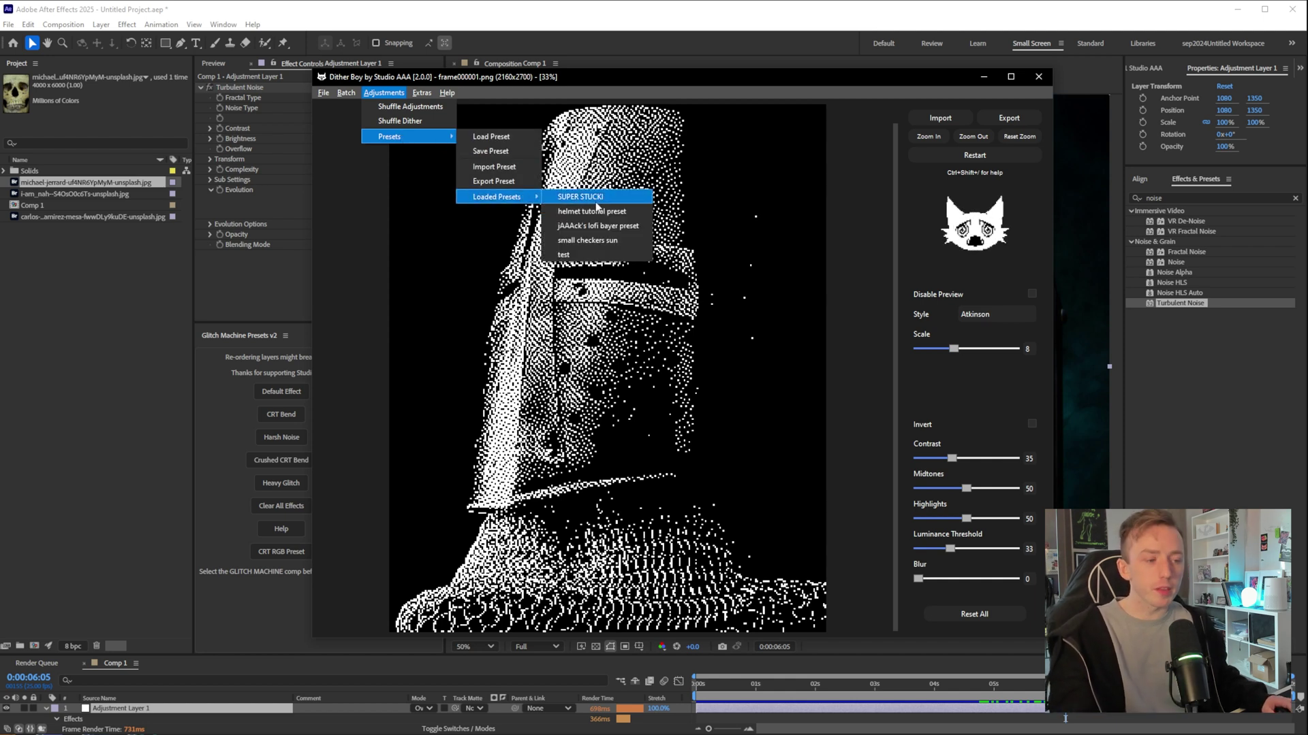
pyautogui.click(708, 192)
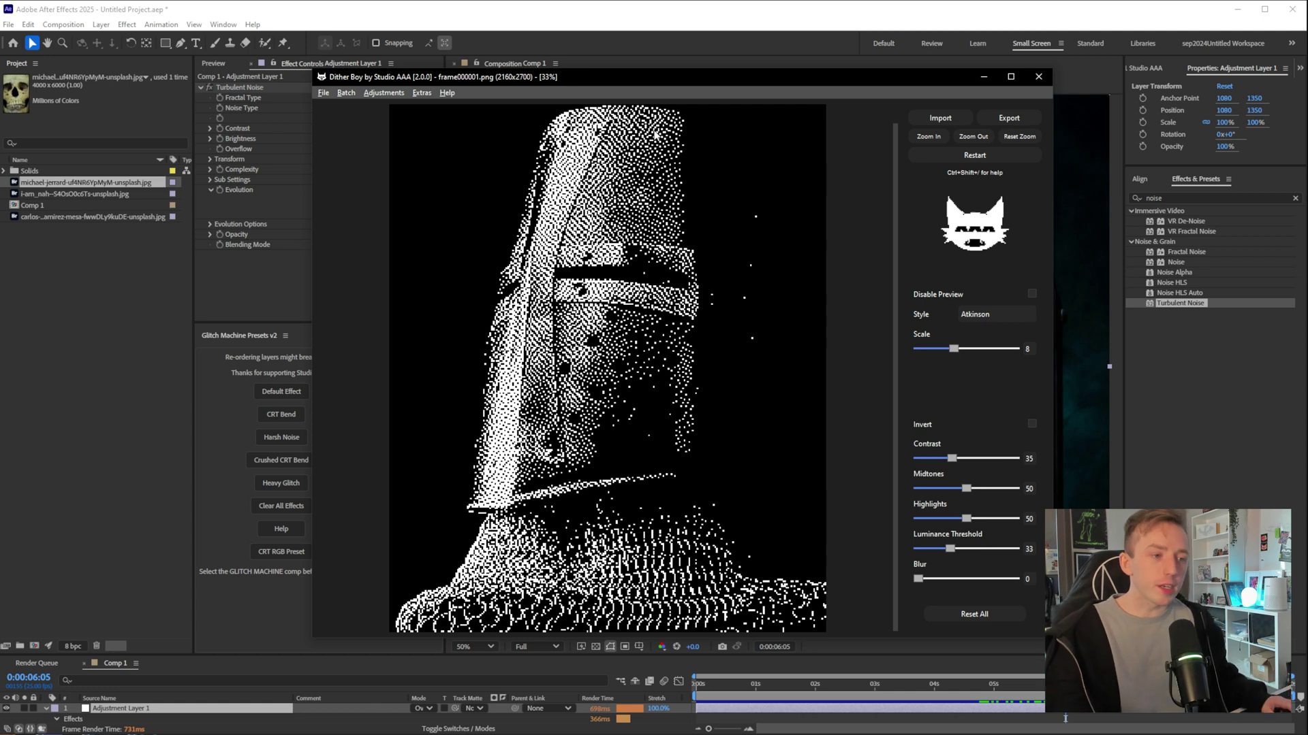
pyautogui.click(429, 94)
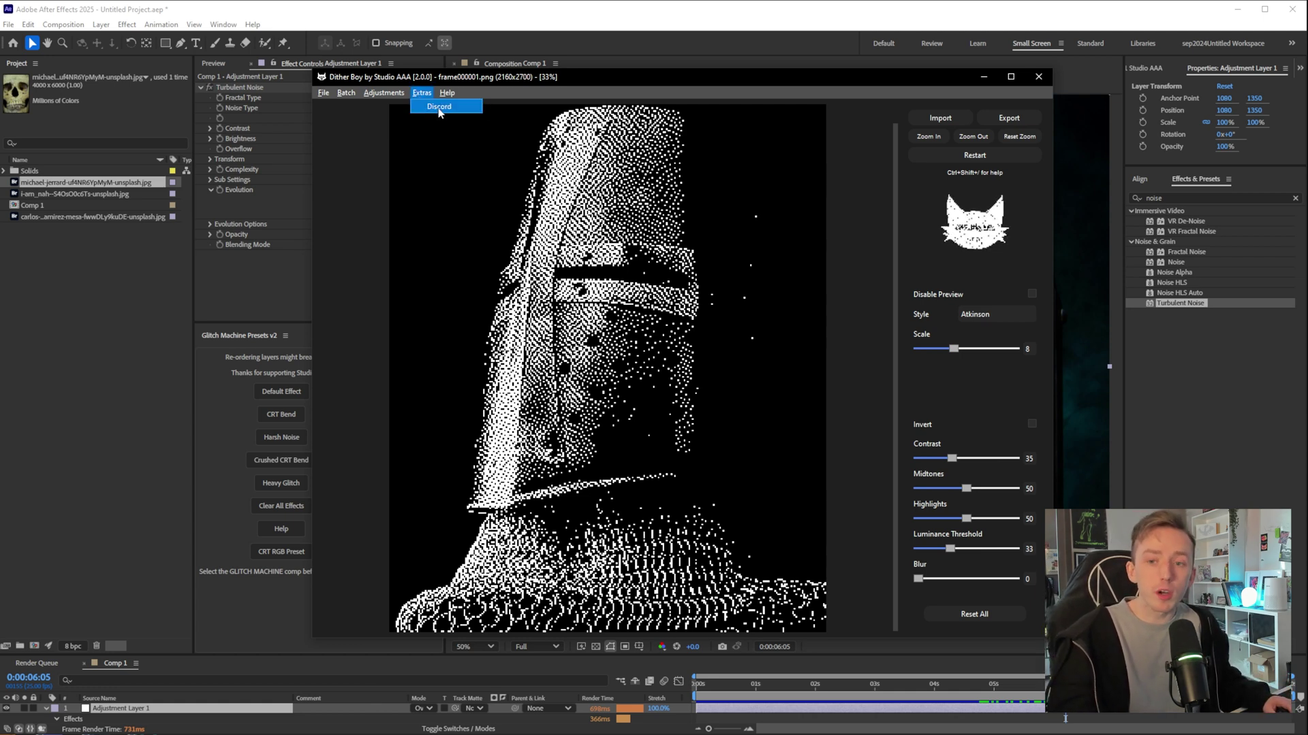
pyautogui.click(449, 120)
pyautogui.click(384, 92)
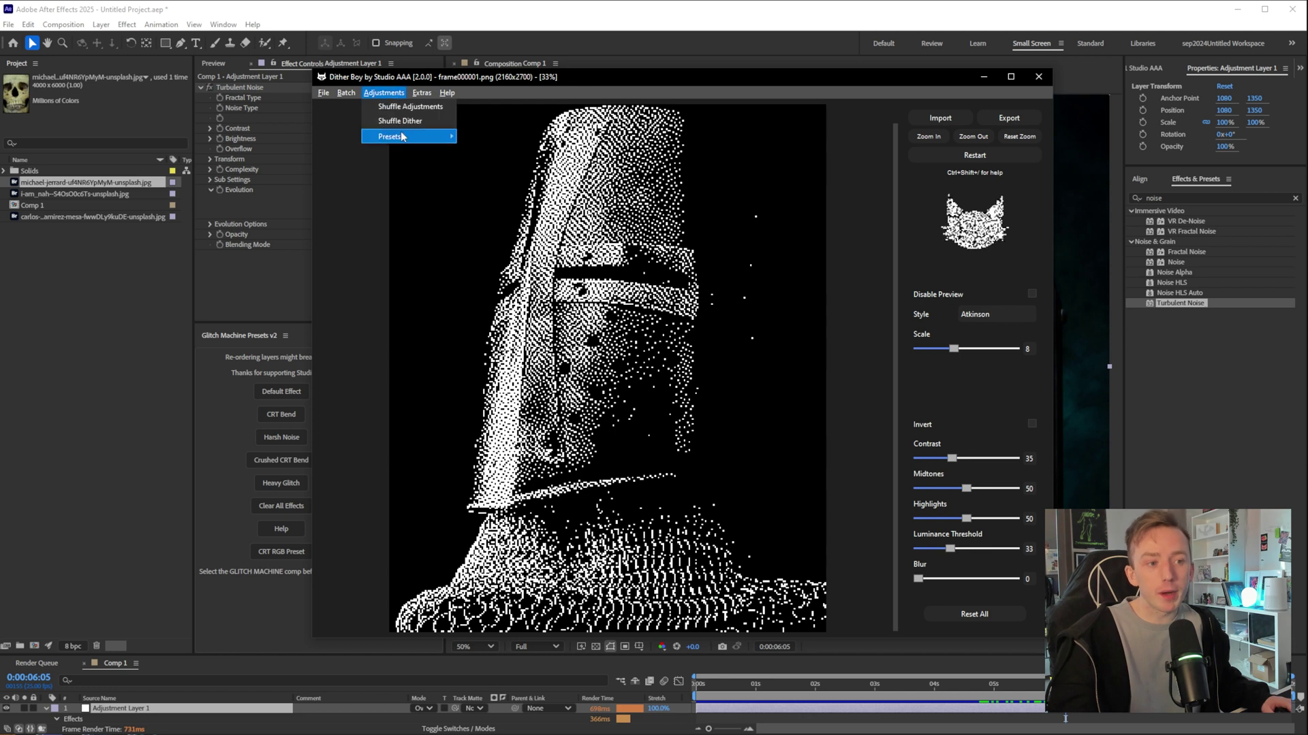
pyautogui.click(717, 144)
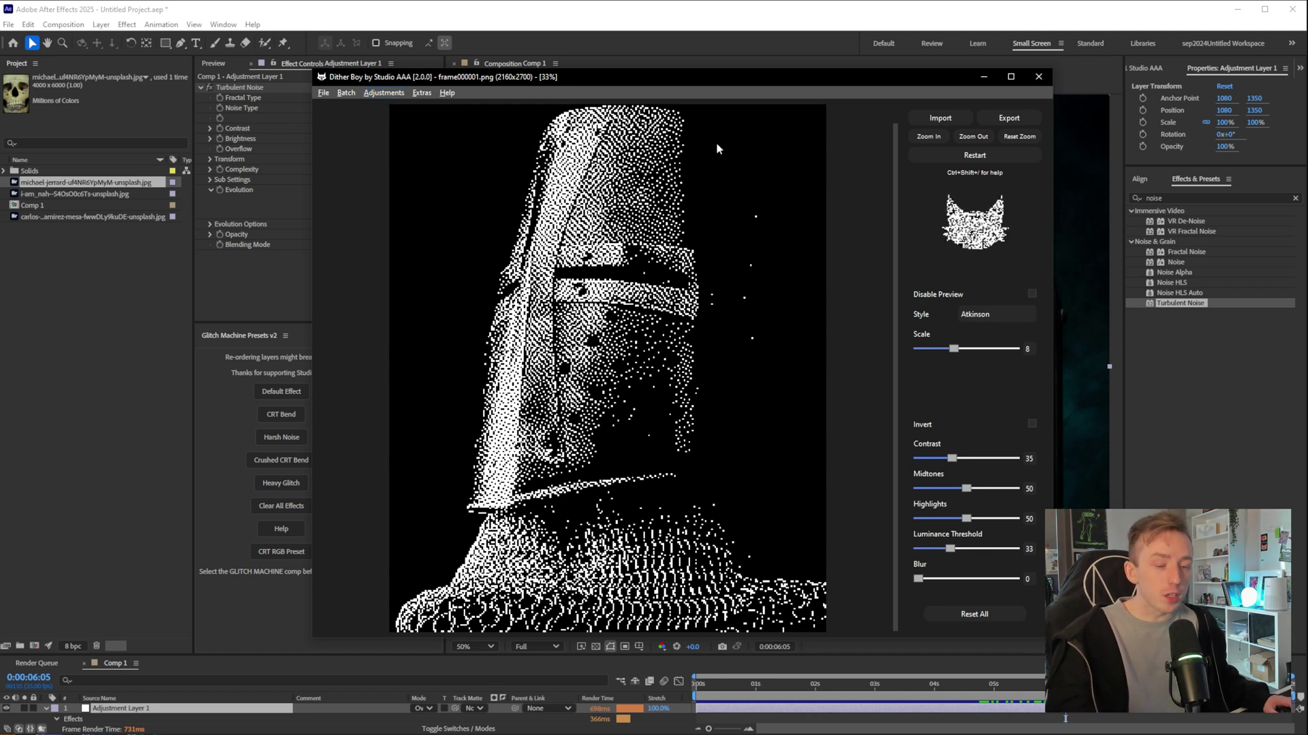